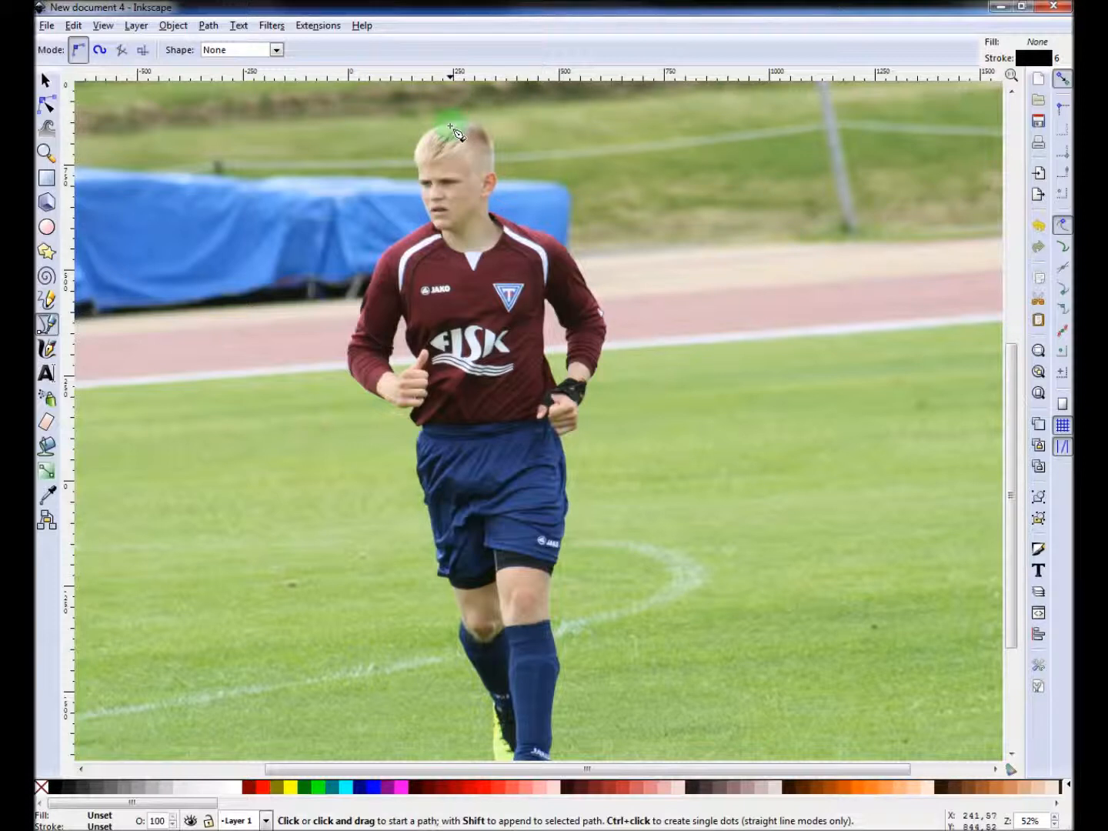
Start tracing the player's outline with straight path segments from the top of his head down his right side to the lower leg.
left_click(450, 124)
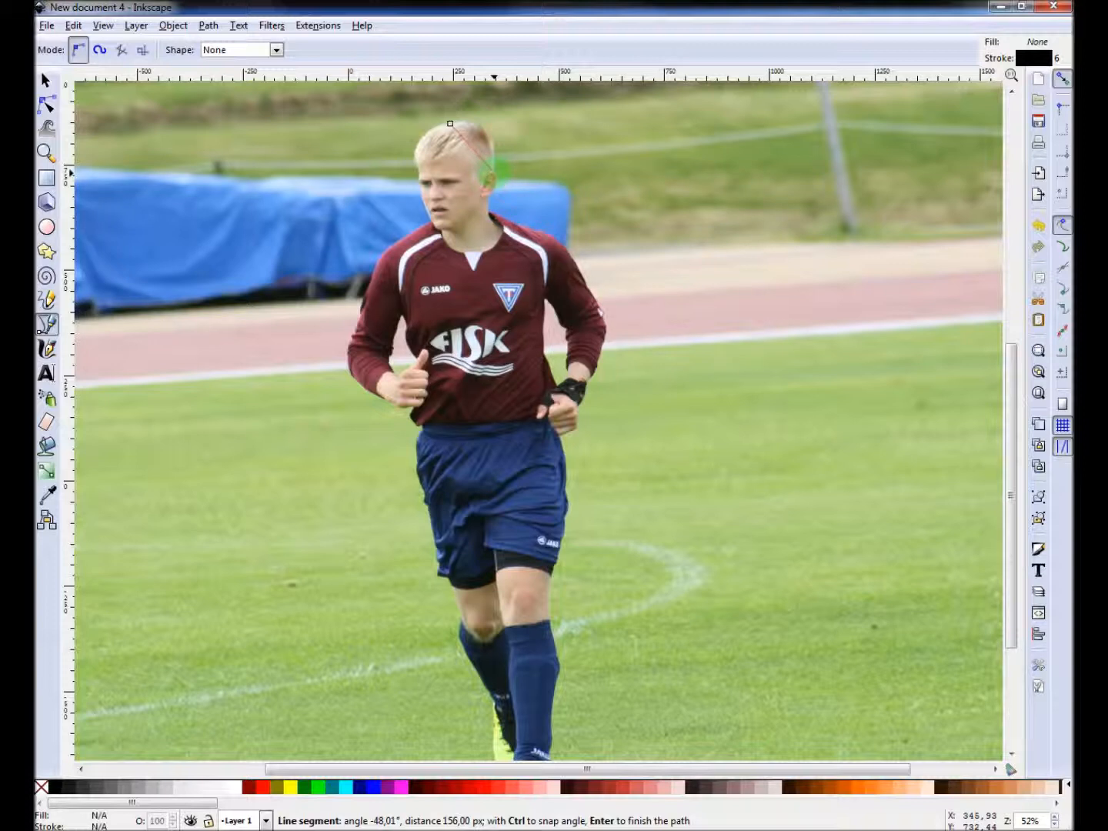
left_click(492, 170)
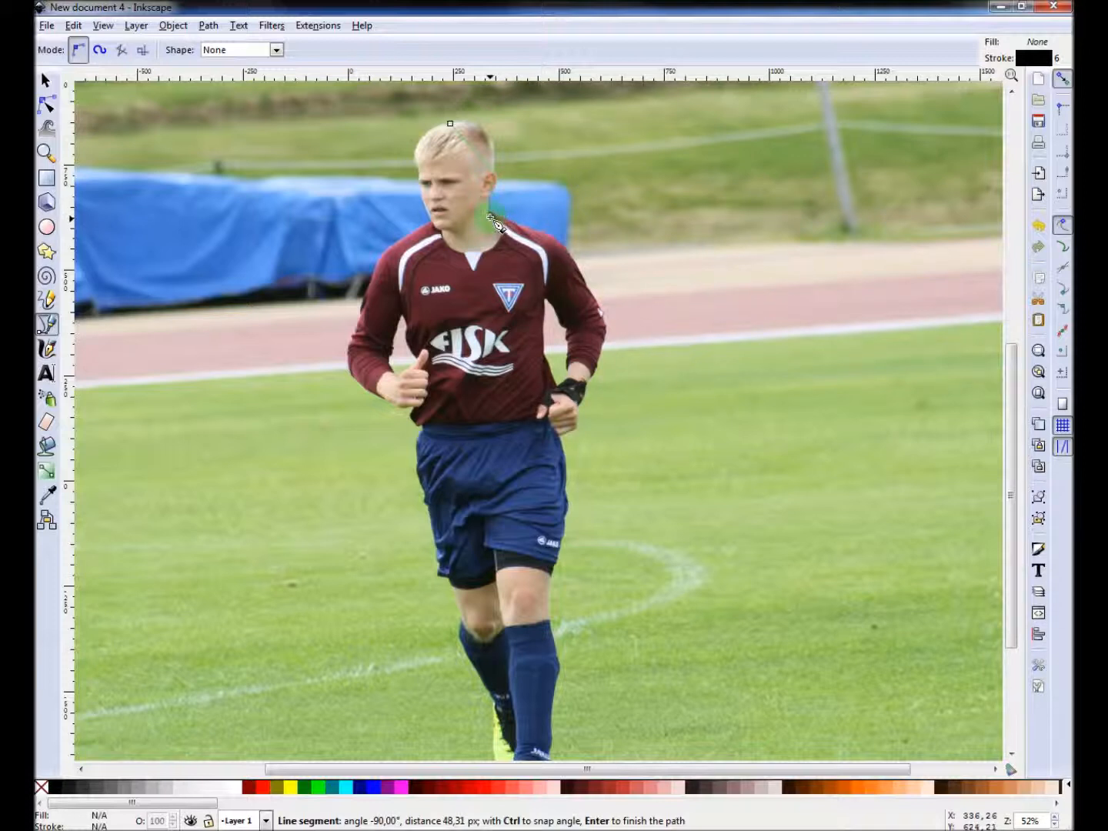
left_click(493, 217)
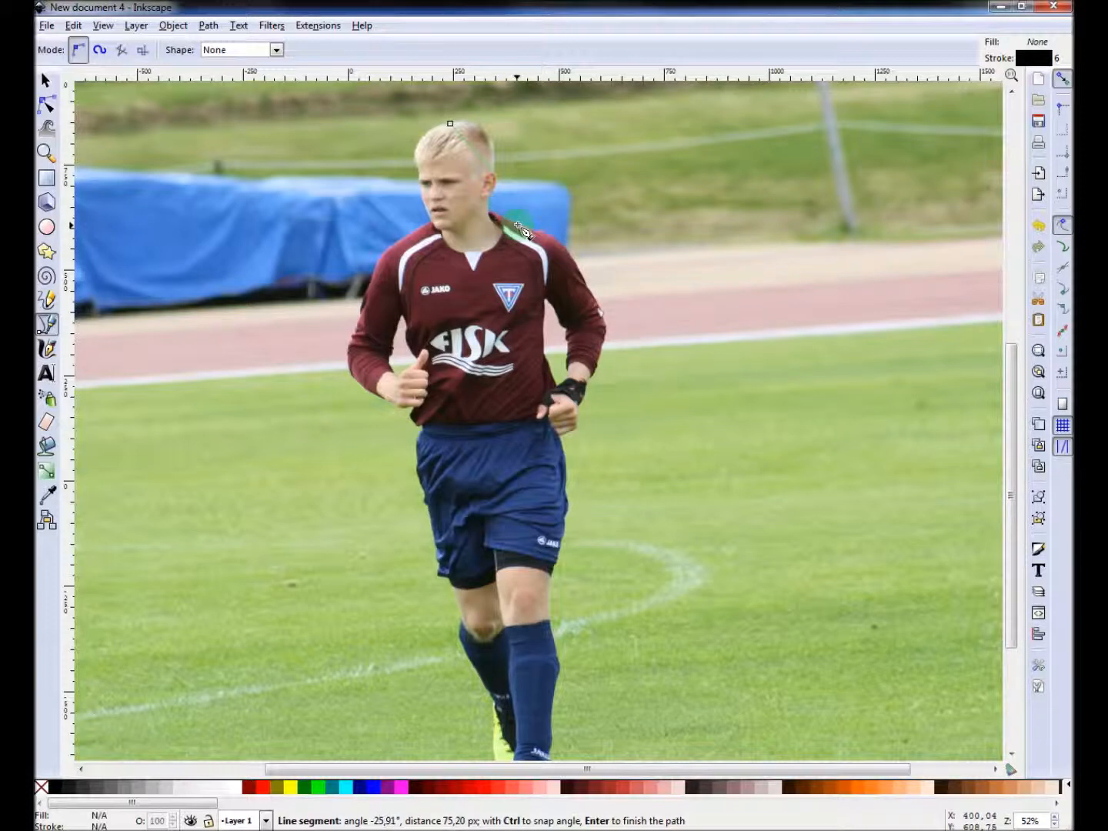
left_click(558, 248)
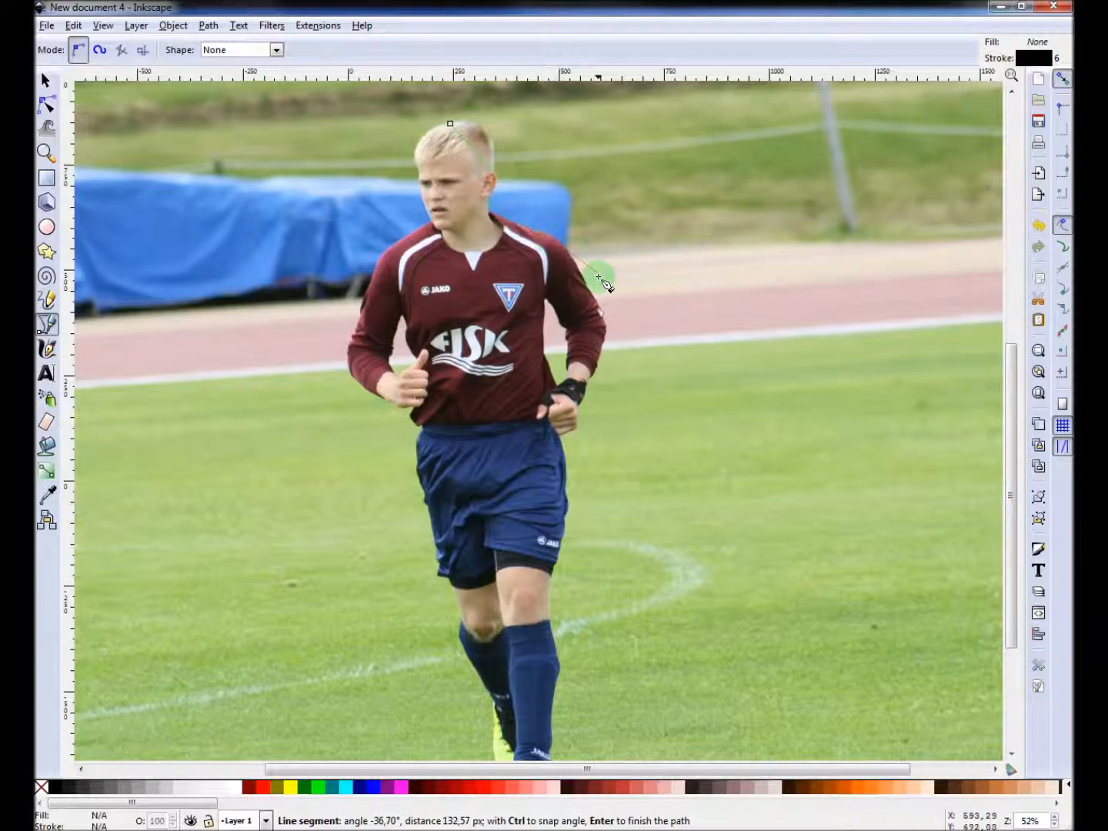
left_click(606, 329)
left_click(595, 380)
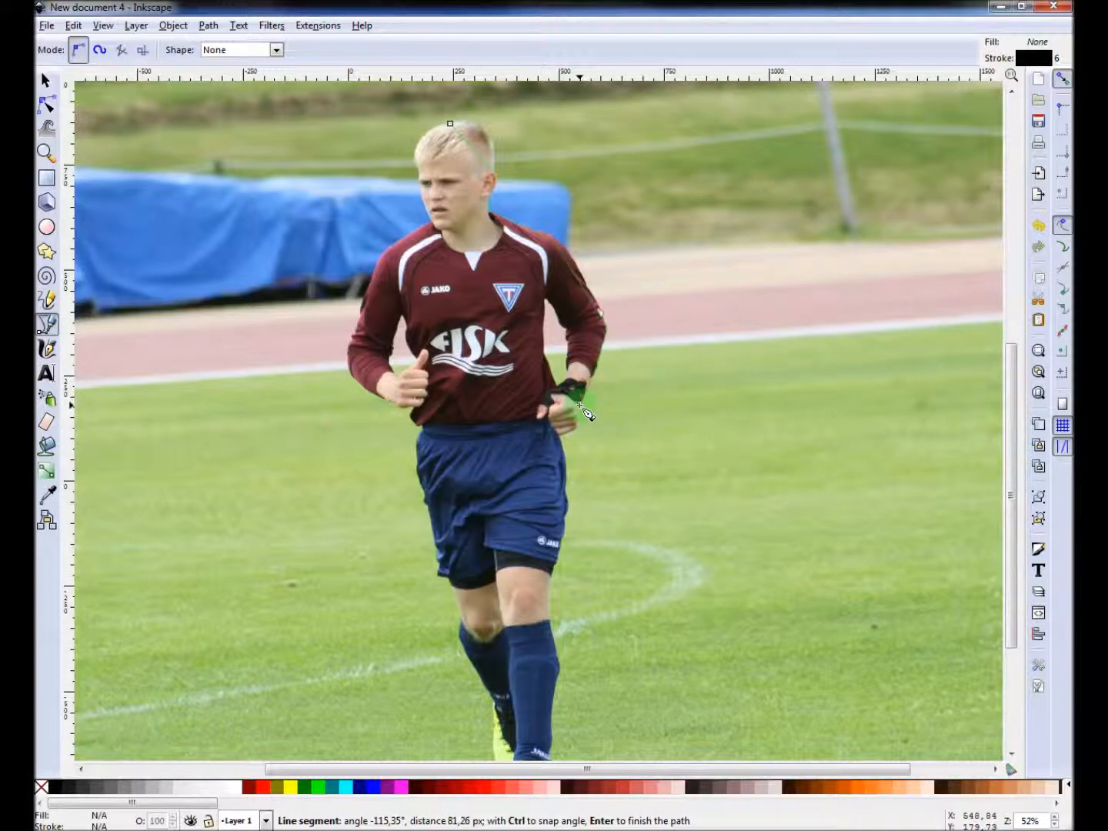
left_click(583, 411)
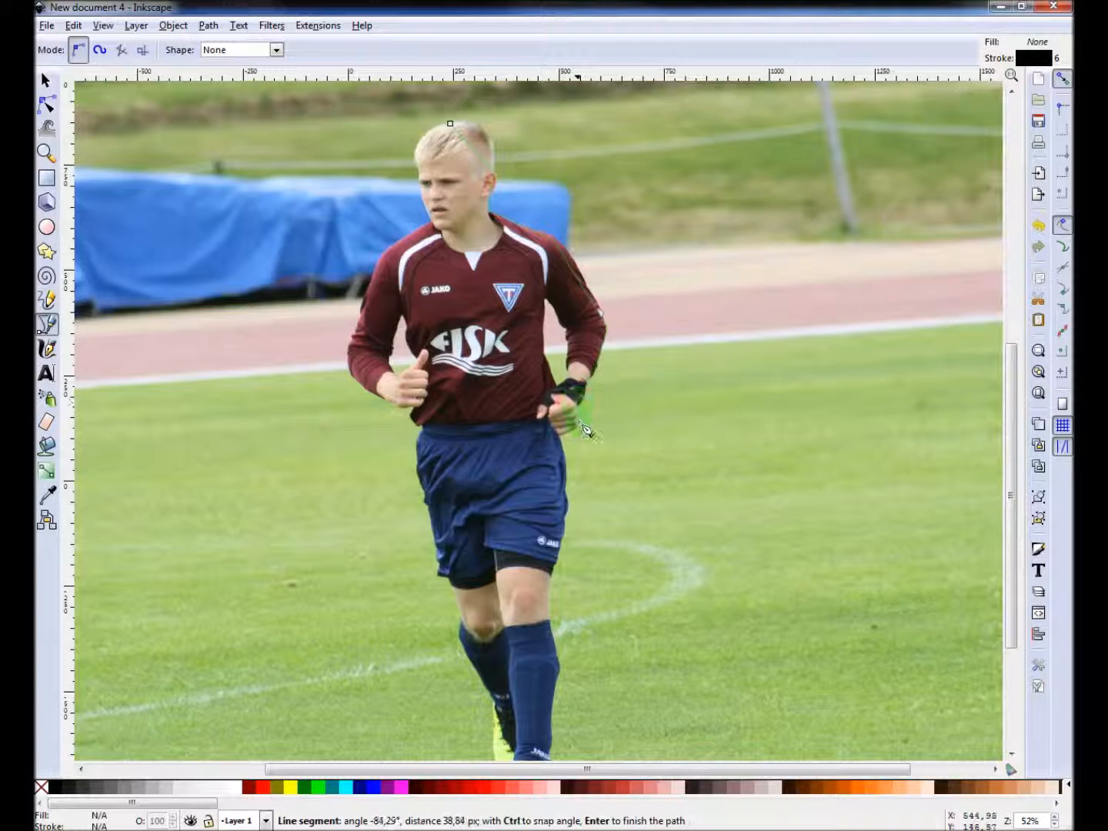
left_click(580, 429)
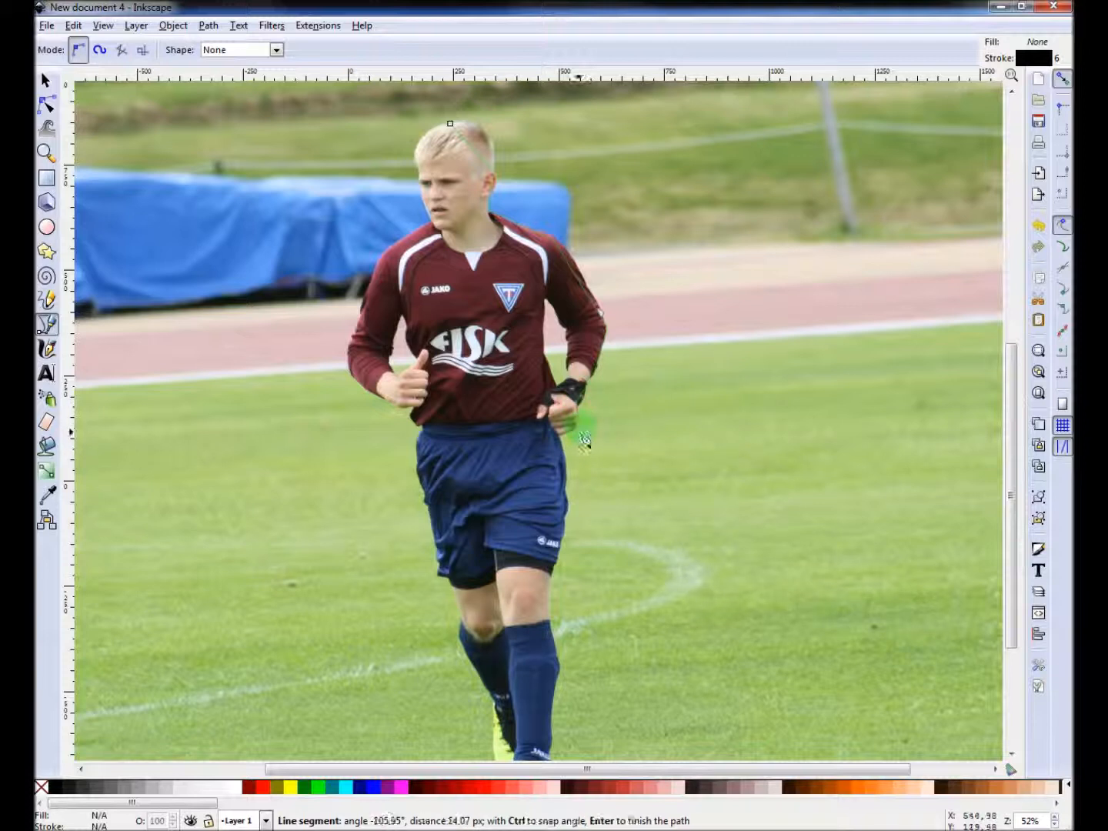
left_click(560, 443)
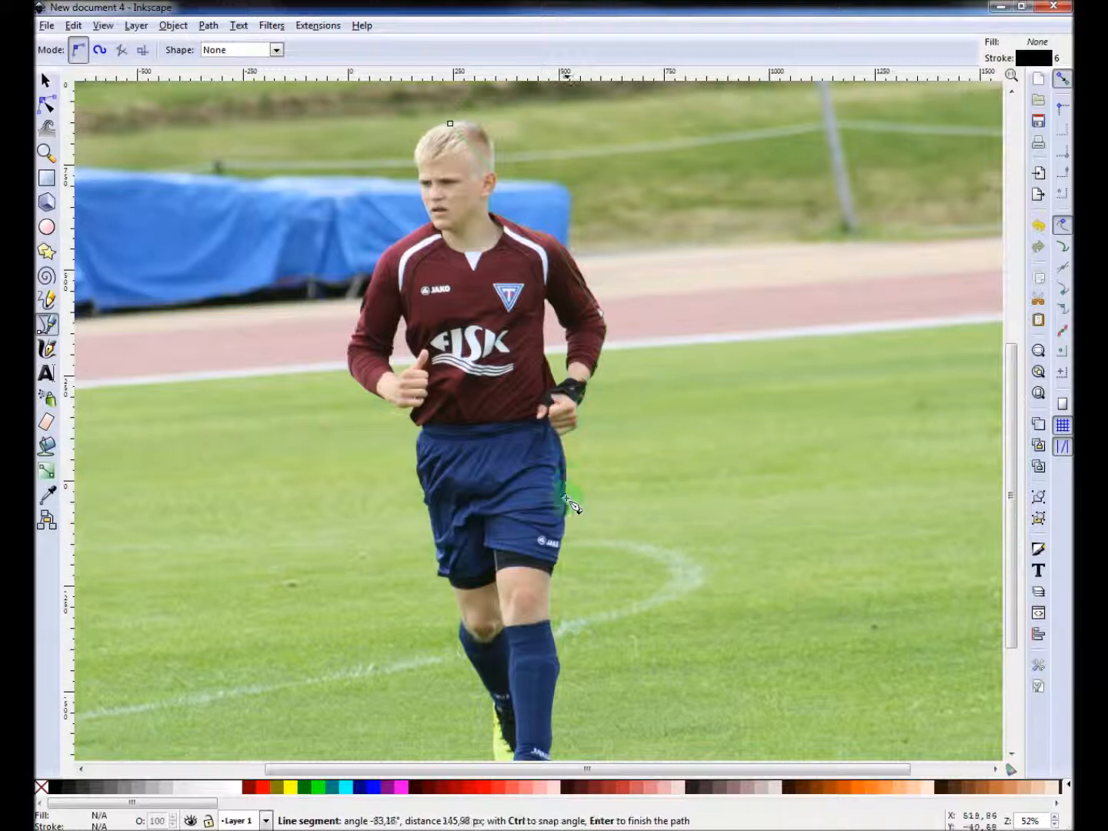
left_click(558, 571)
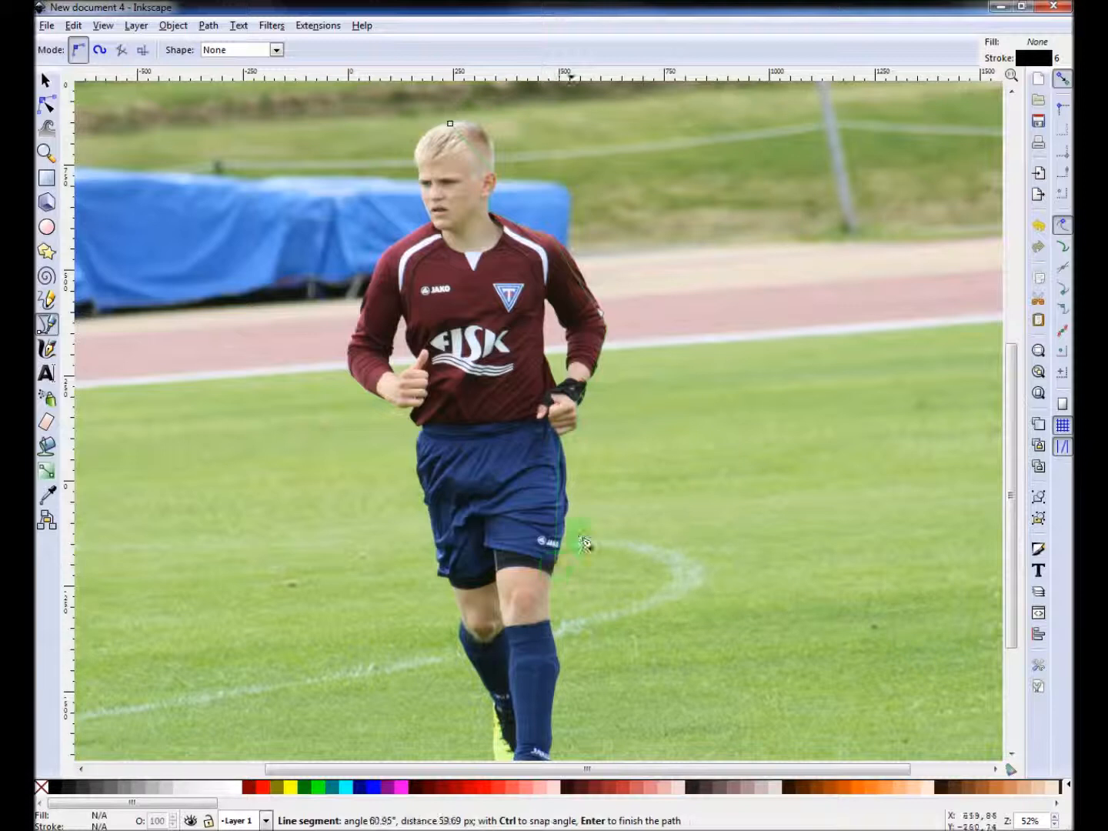
left_click(550, 599)
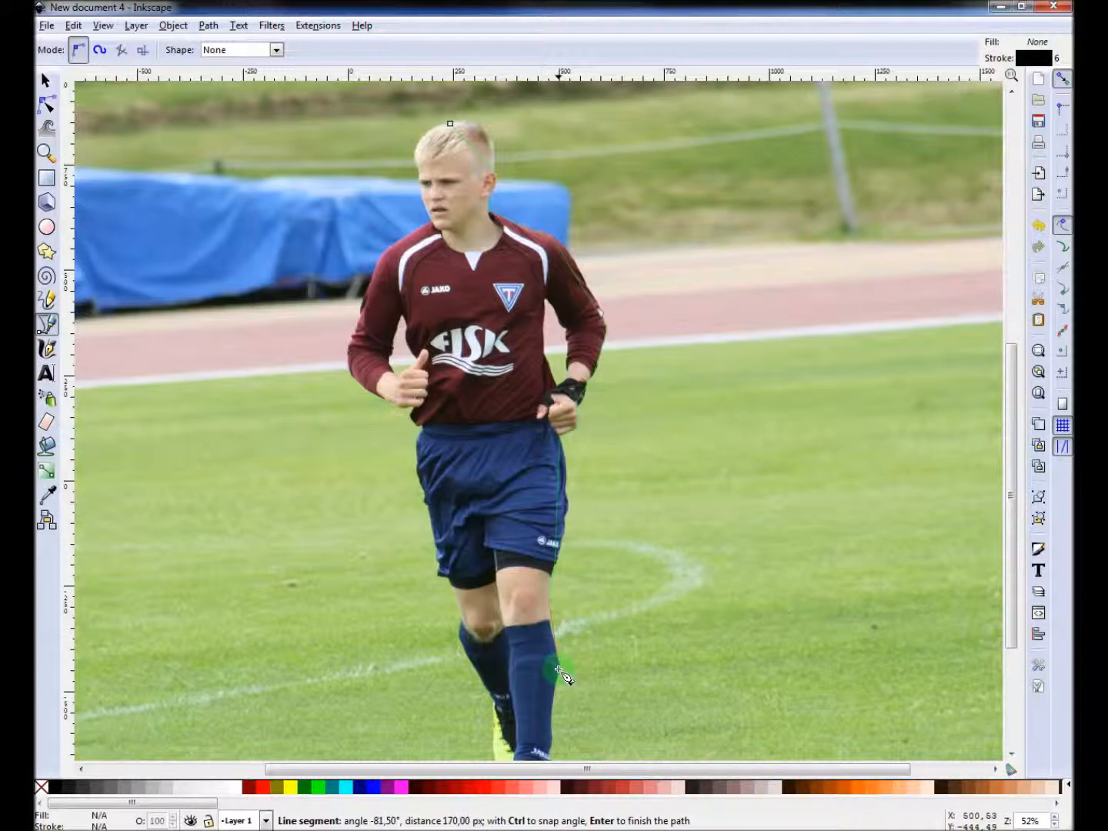
left_click(552, 728)
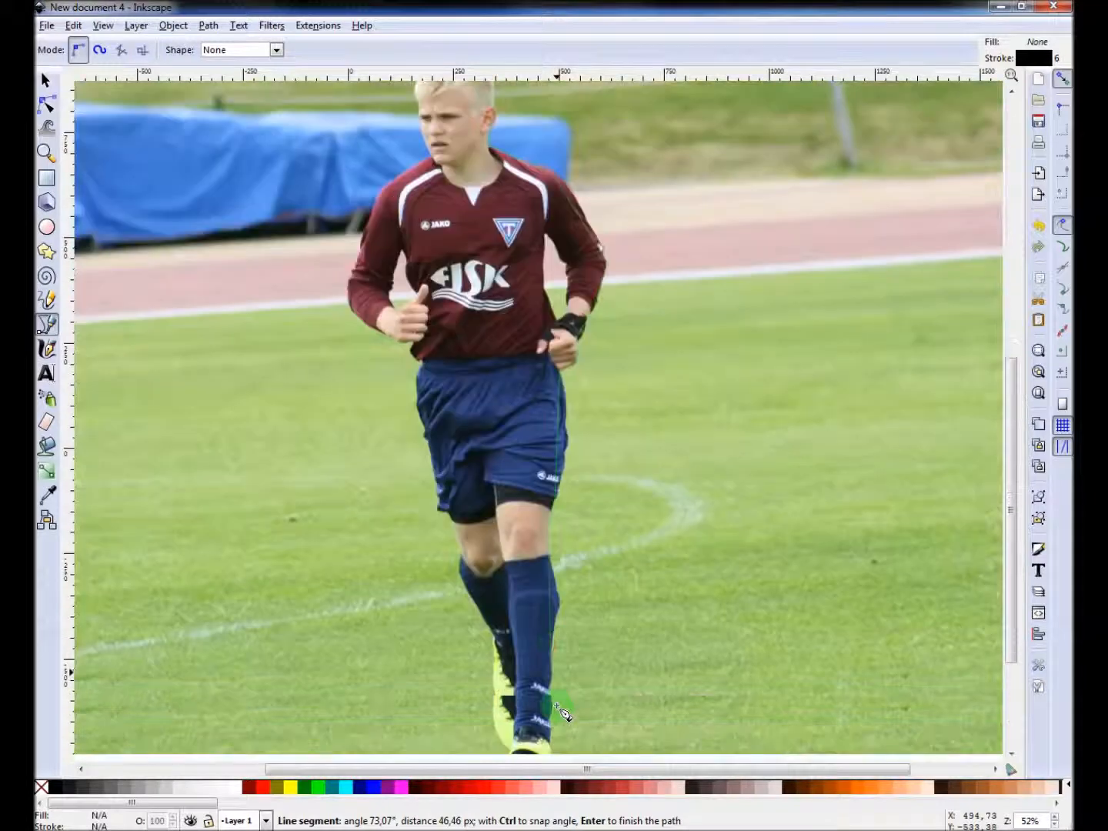
Continue the outline around both feet and up the left leg, waist and arm to the left shoulder.
scroll(553, 724, "down", 2)
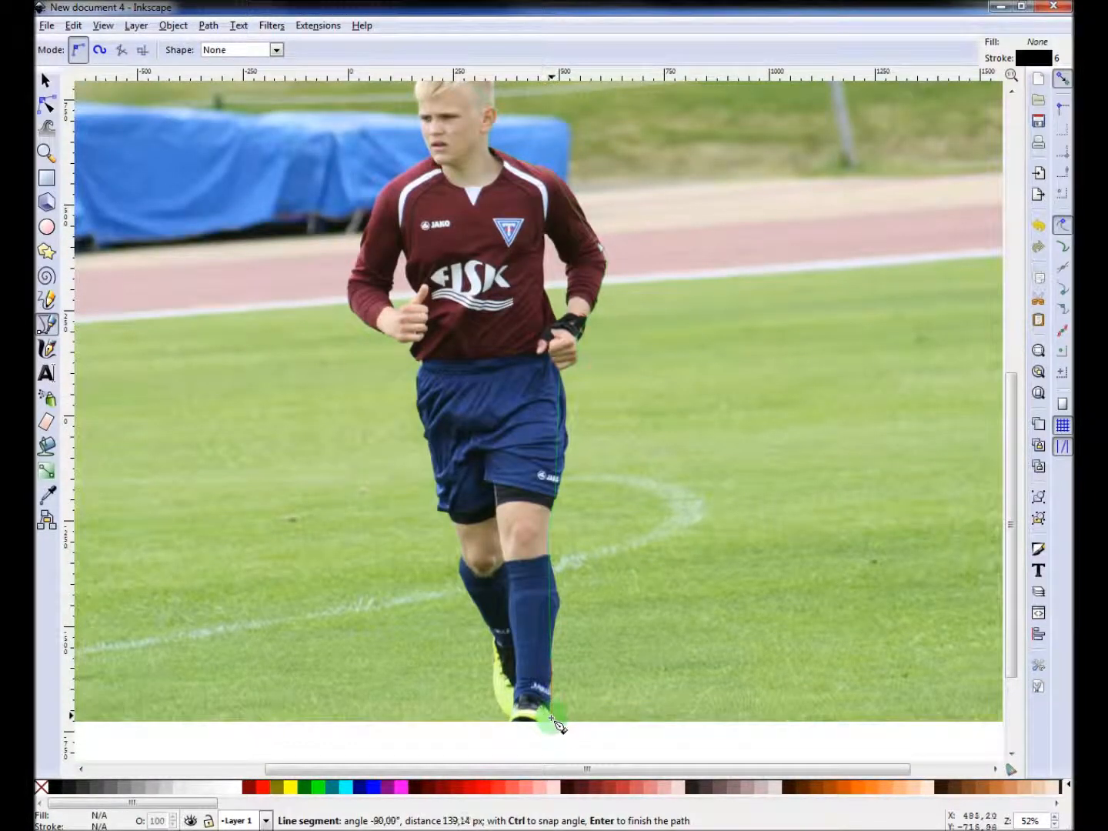
left_click(551, 722)
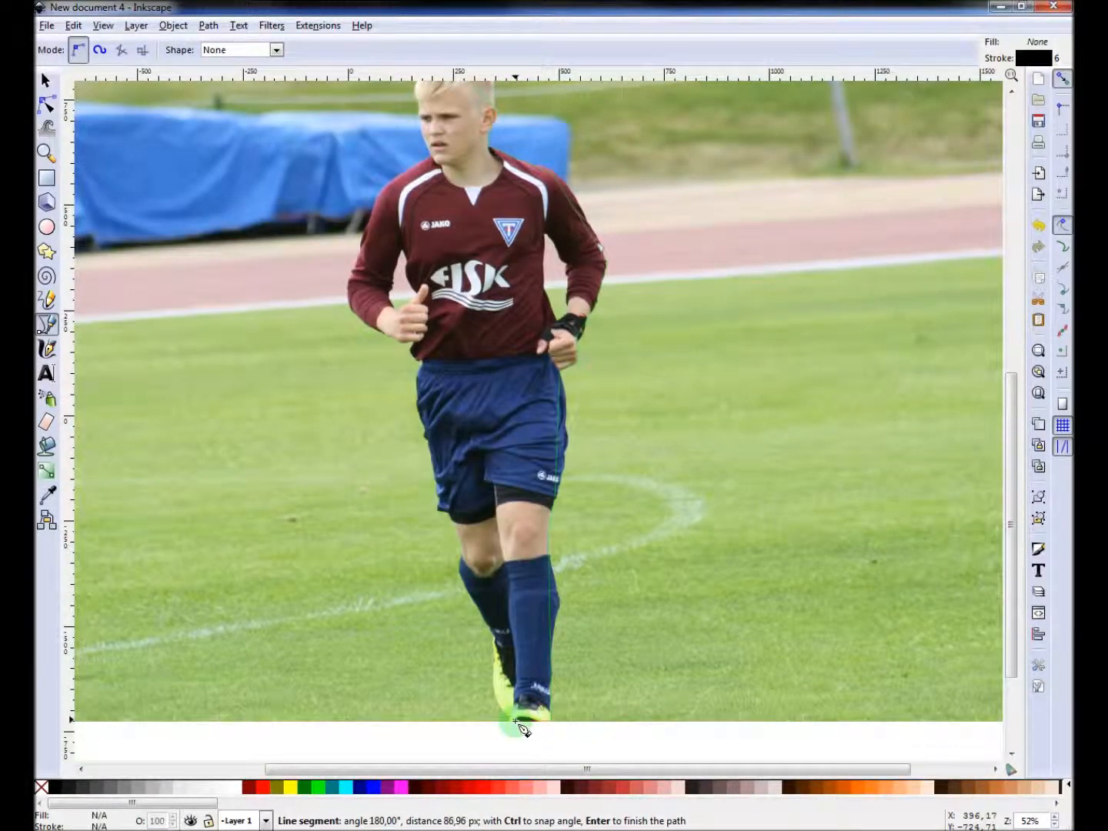
left_click(510, 721)
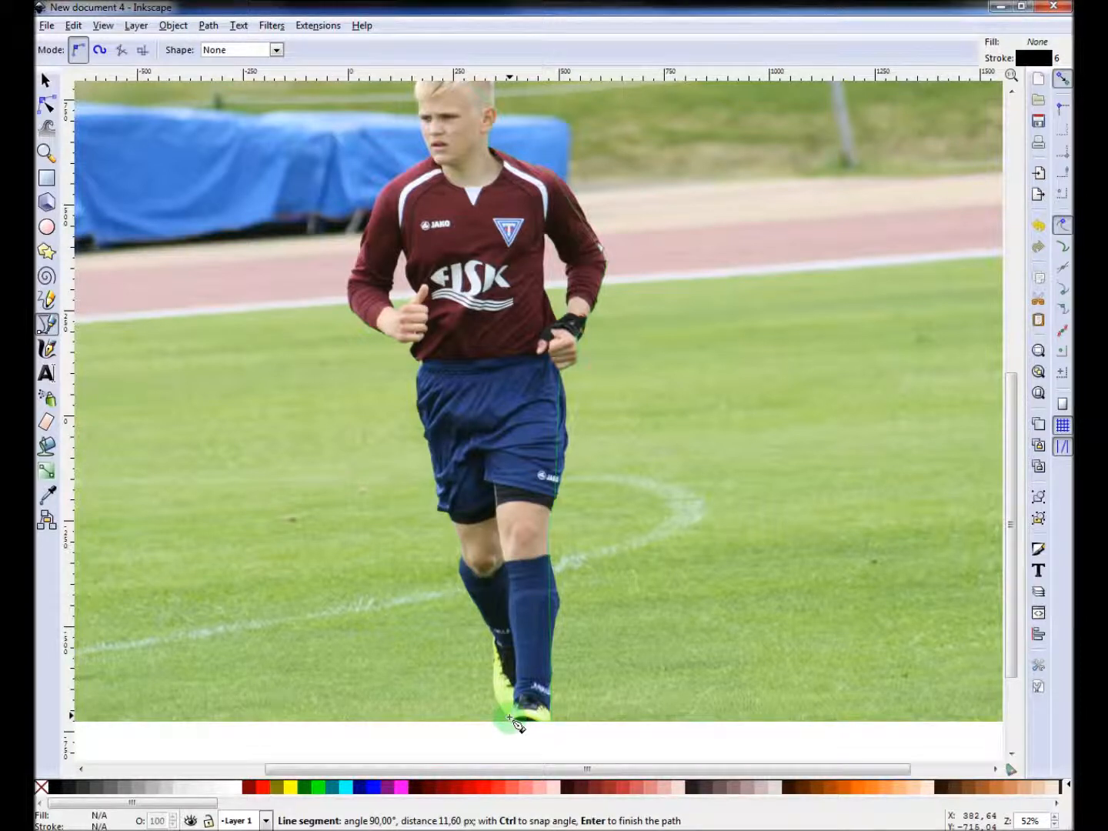
left_click(497, 643)
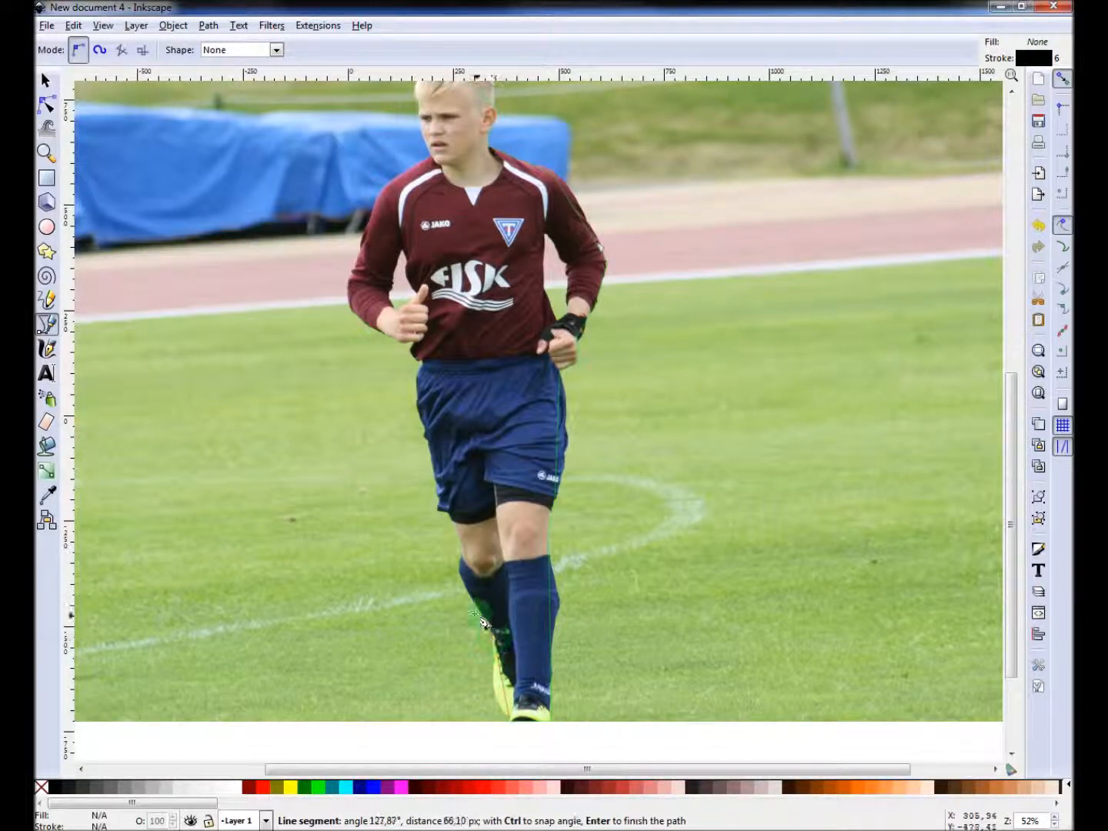
left_click(465, 561)
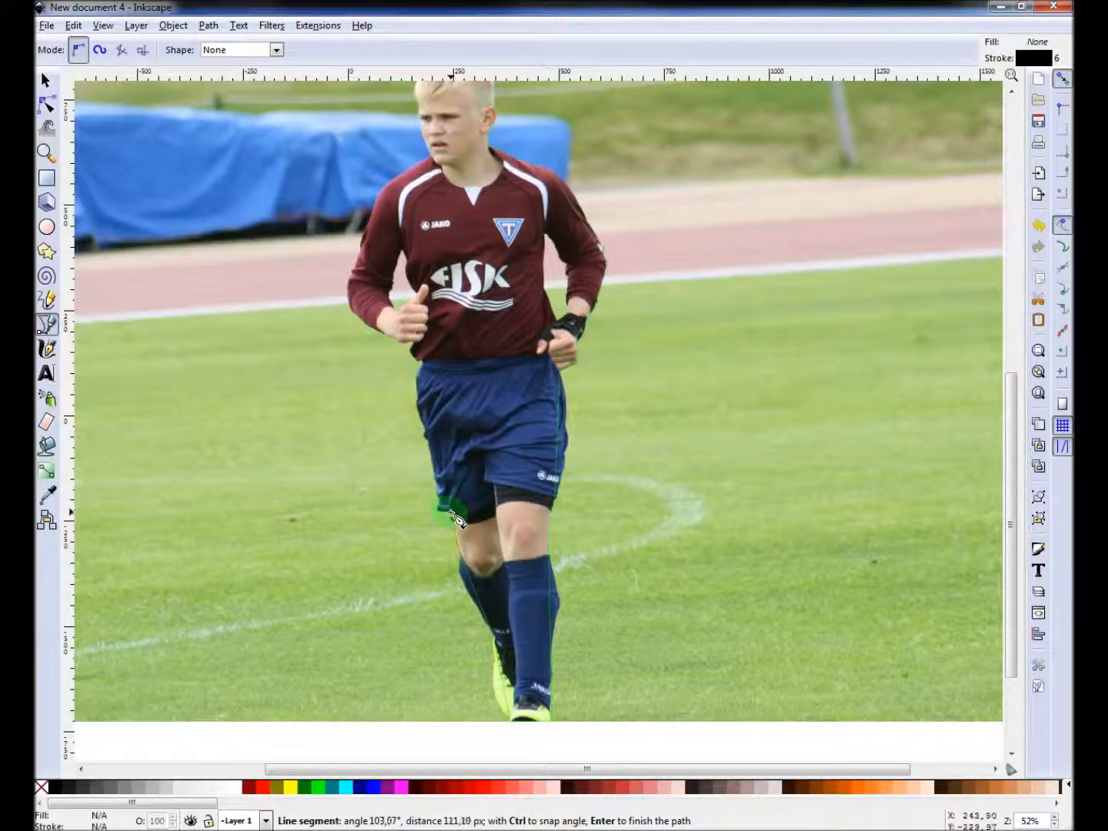
left_click(448, 515)
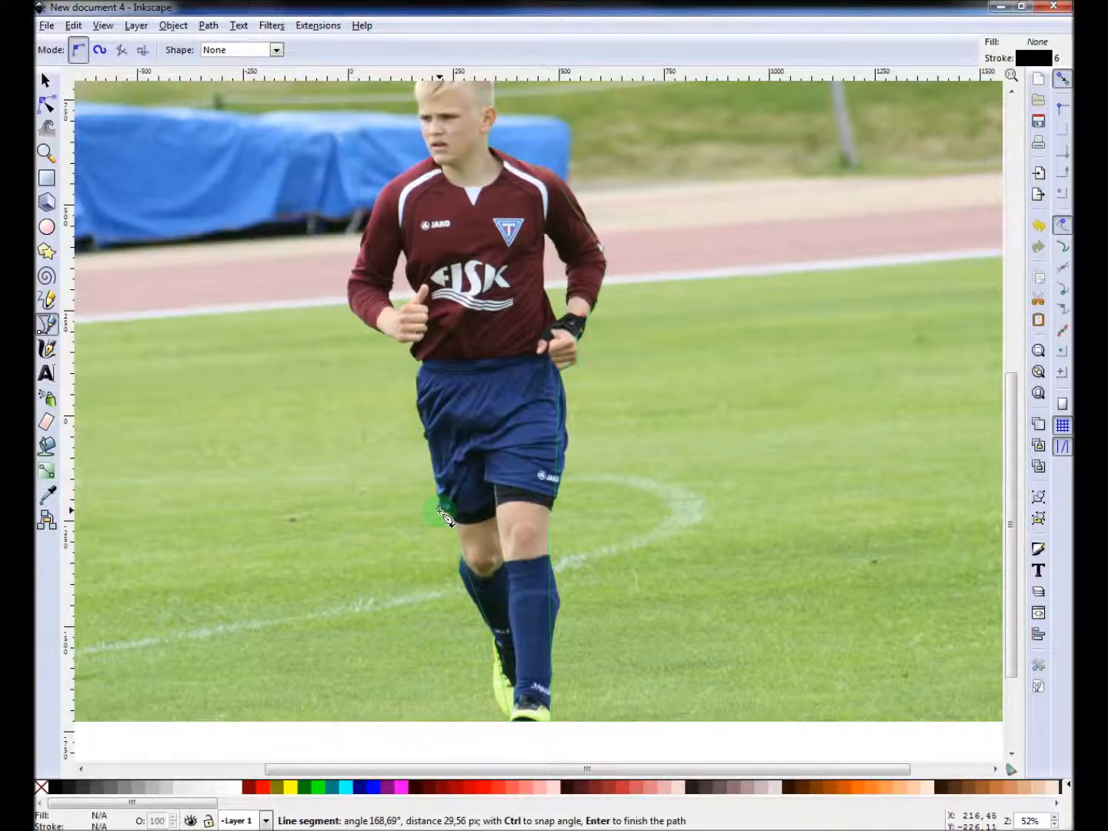
left_click(420, 364)
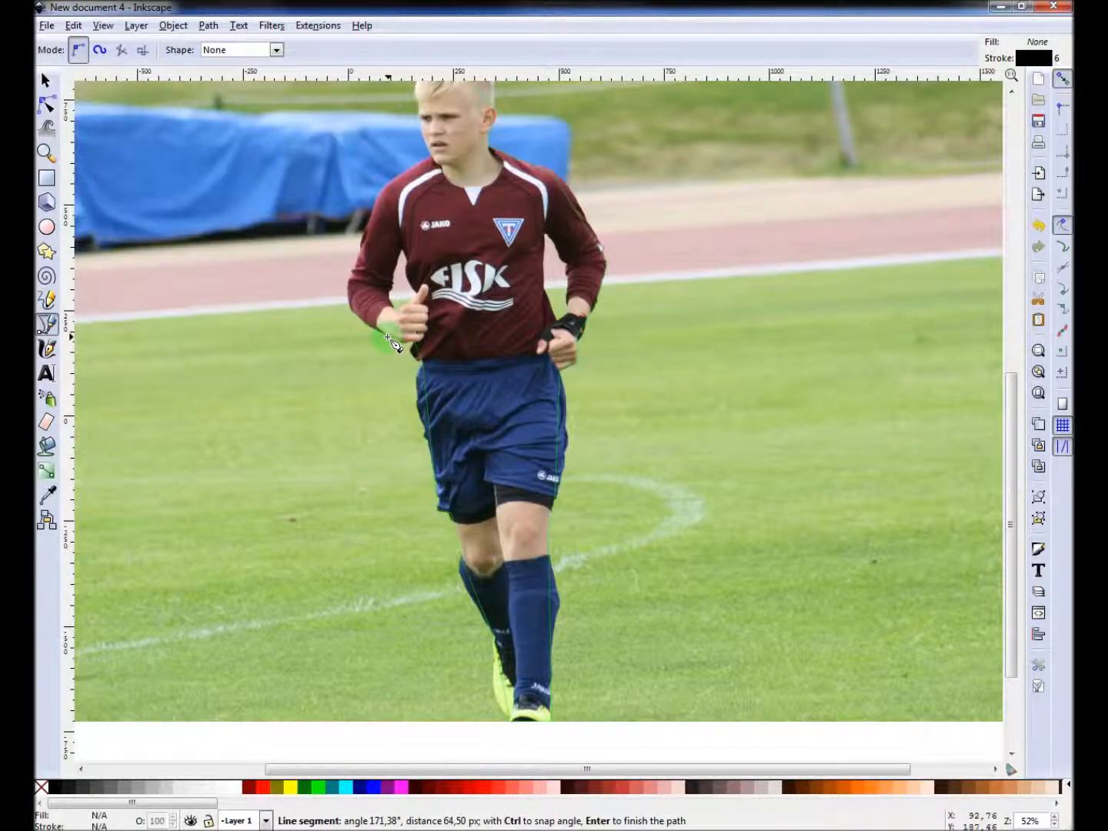
left_click(387, 339)
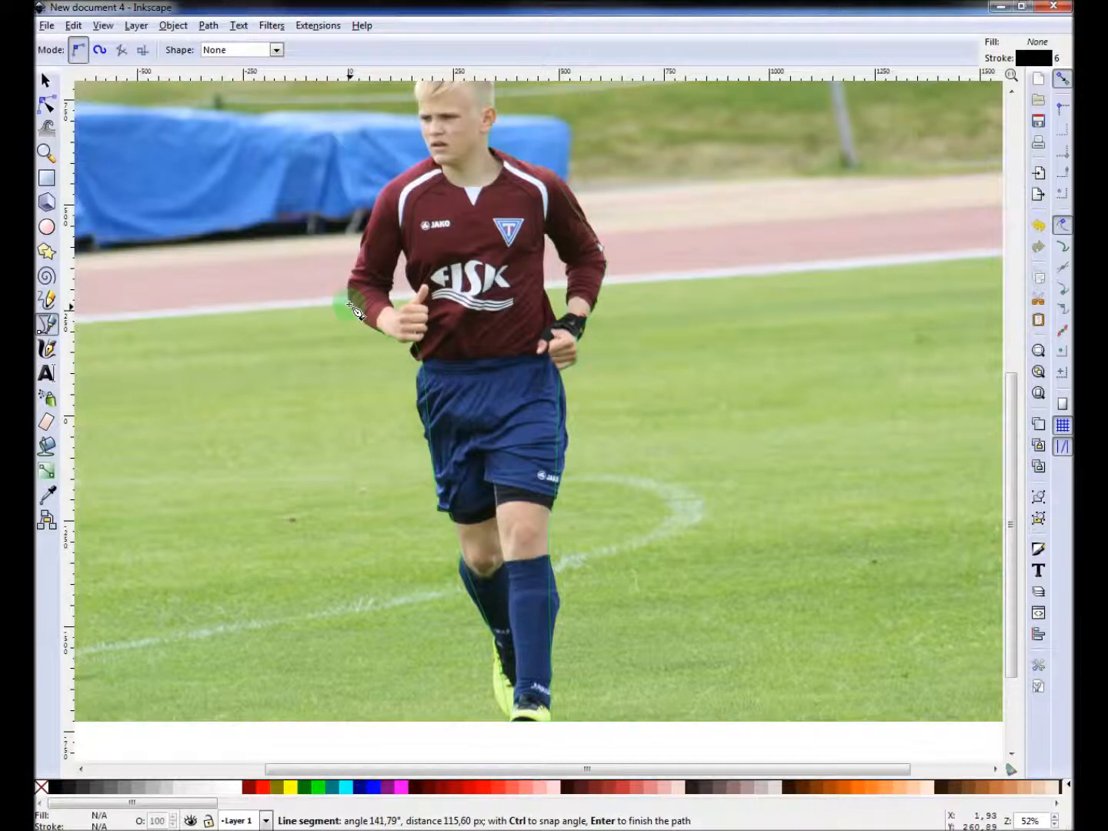
left_click(355, 310)
left_click(389, 209)
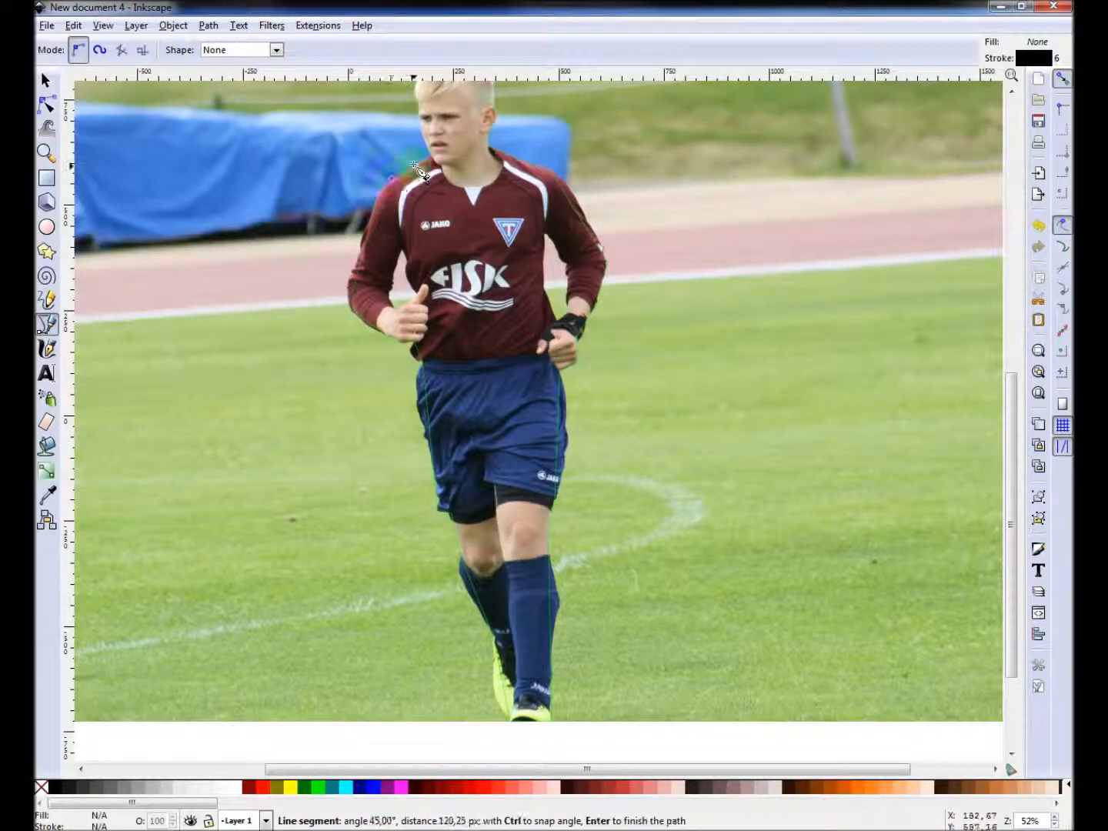
Finish the outline up the left side of the face and close the path at the top of the head.
scroll(435, 164, "up", 4)
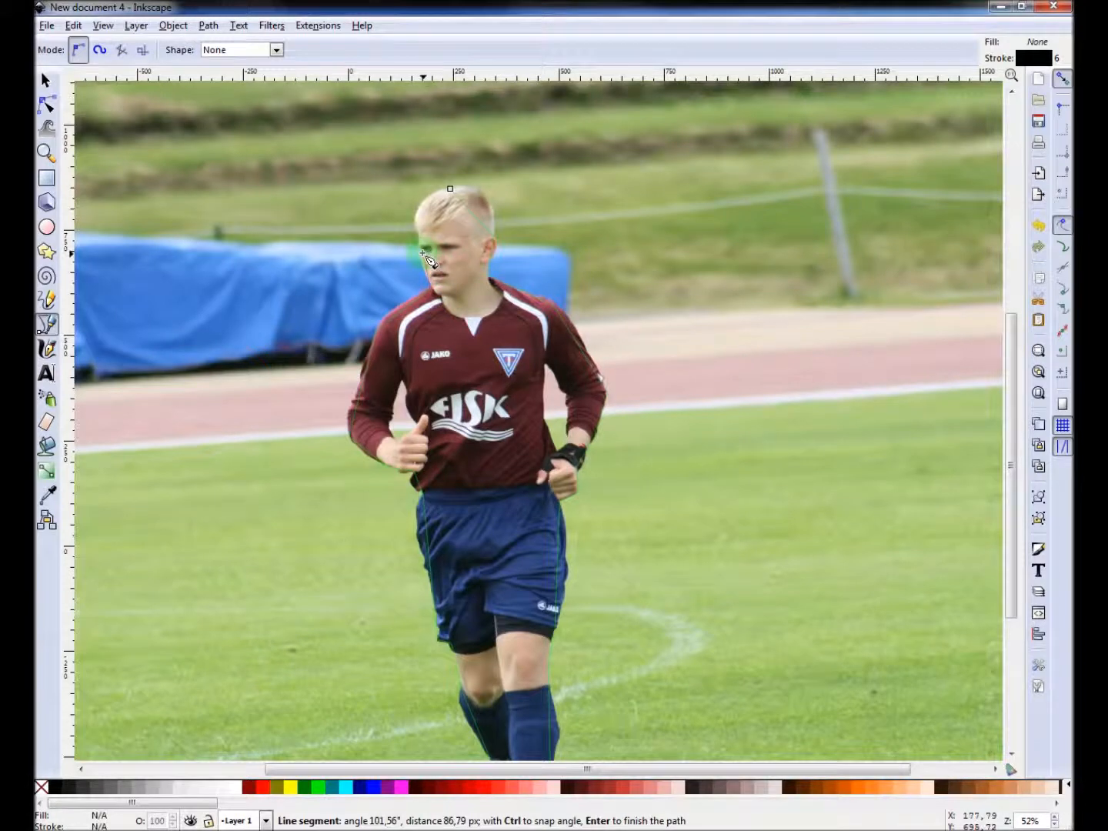
left_click(429, 259)
left_click(426, 243)
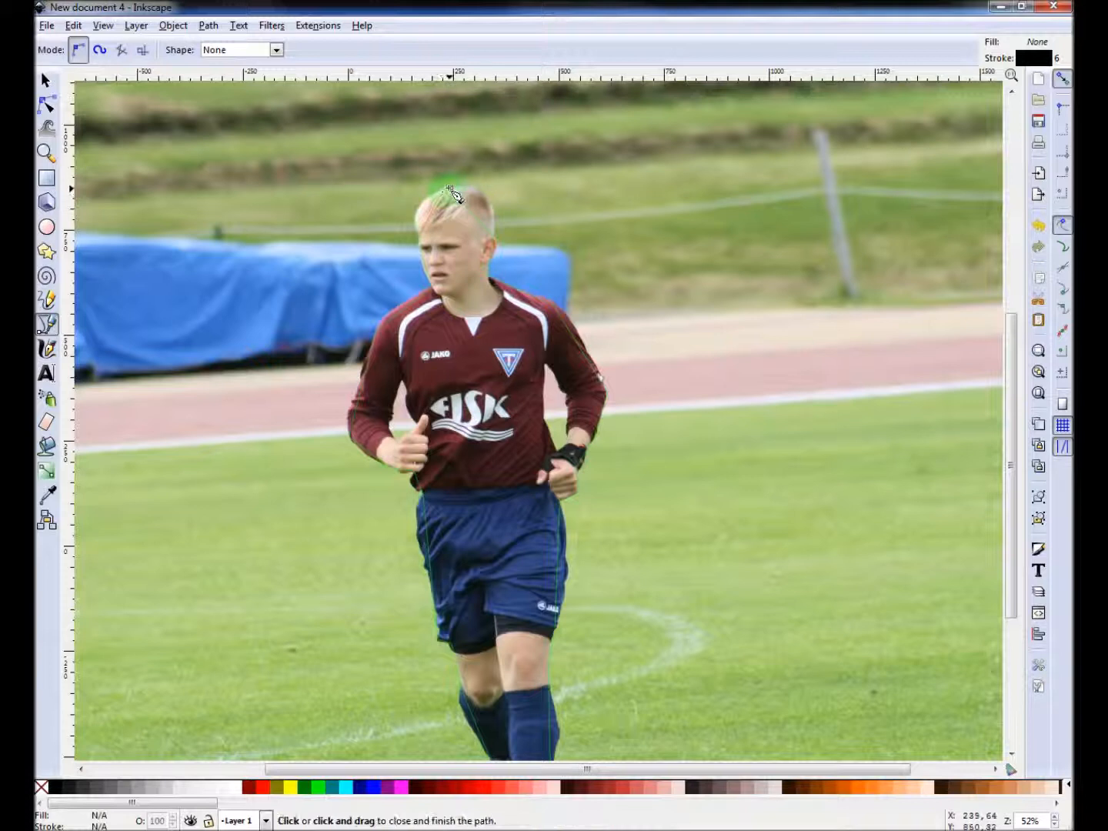
left_click(449, 190)
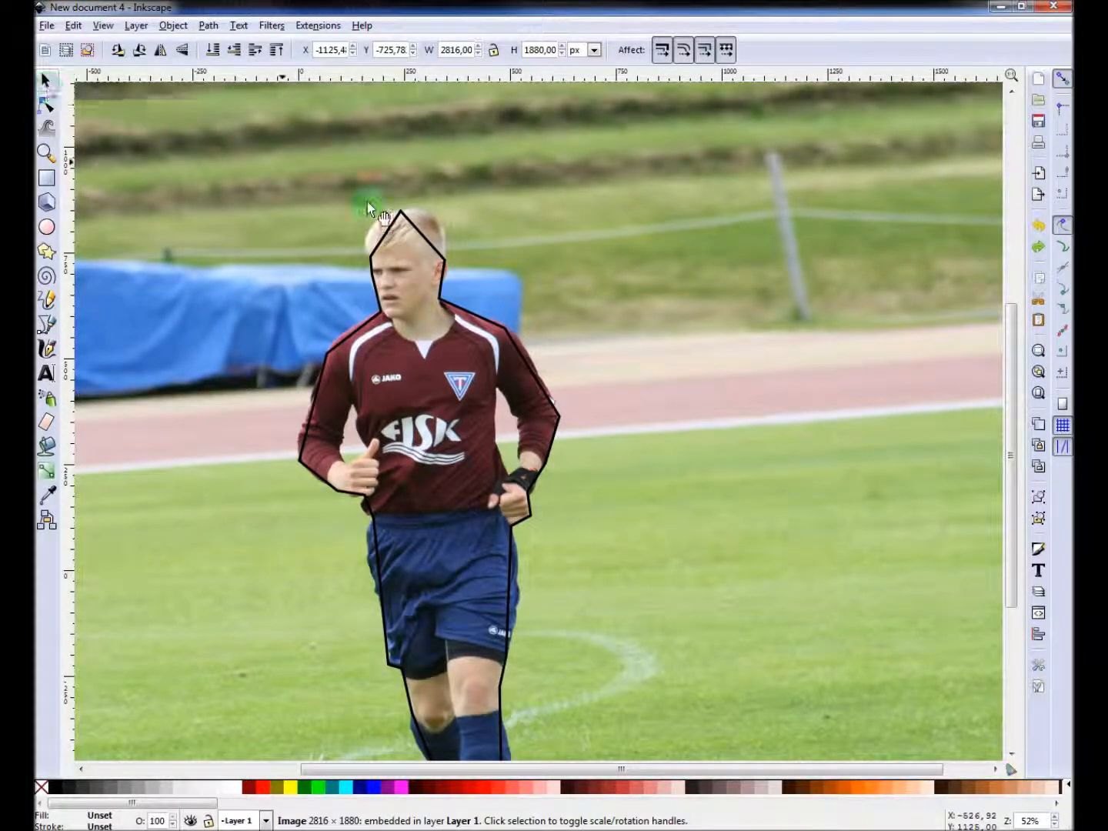
Select the traced outline path and set its stroke width to 2.
left_click(392, 231)
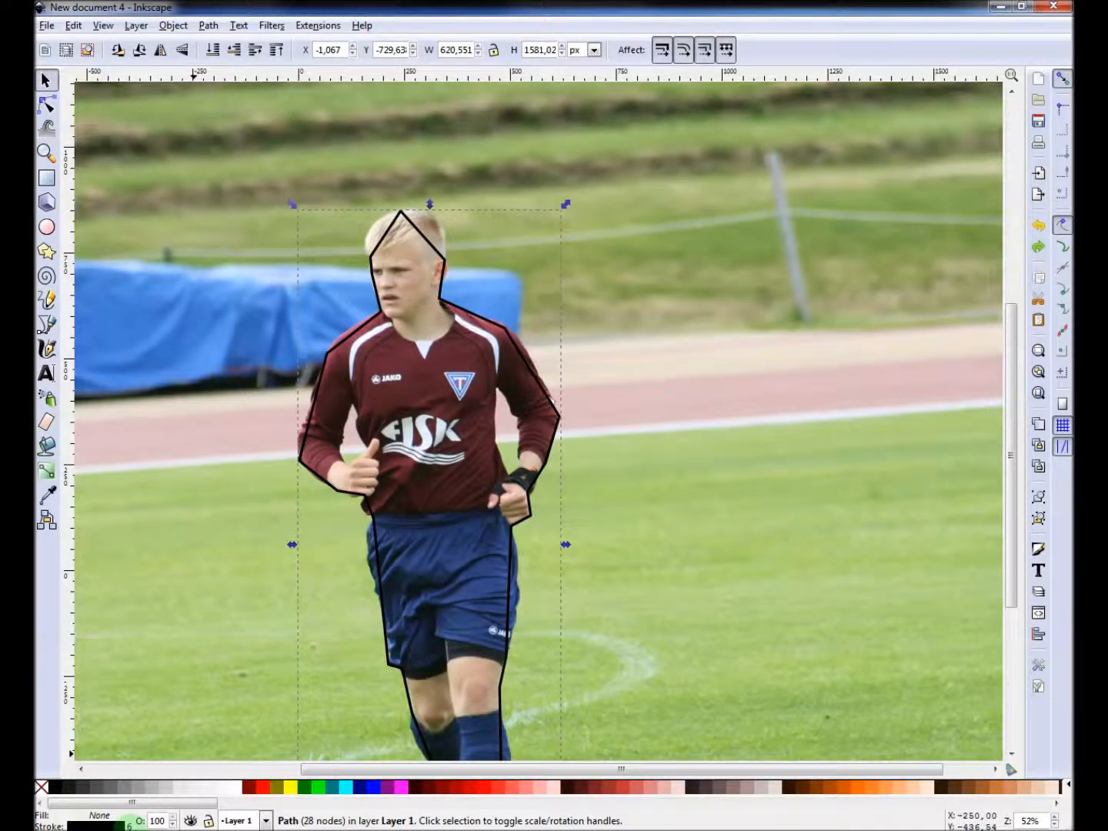
right_click(128, 821)
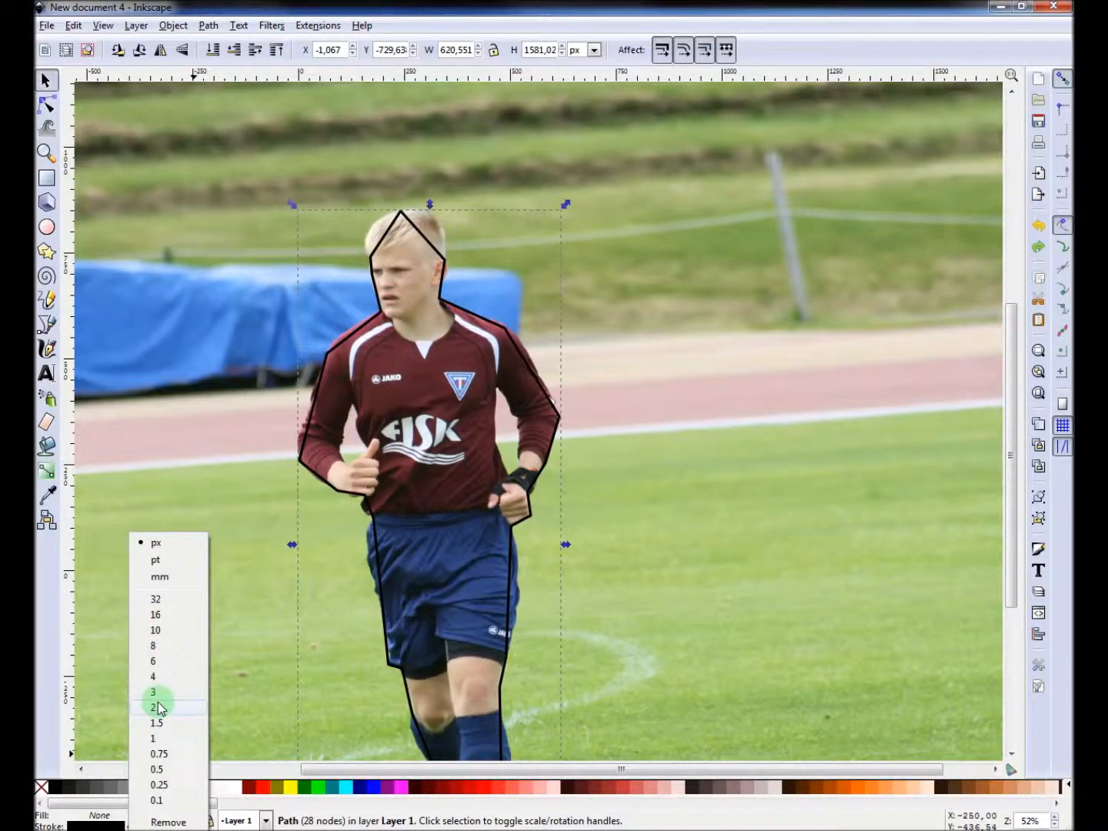
left_click(158, 708)
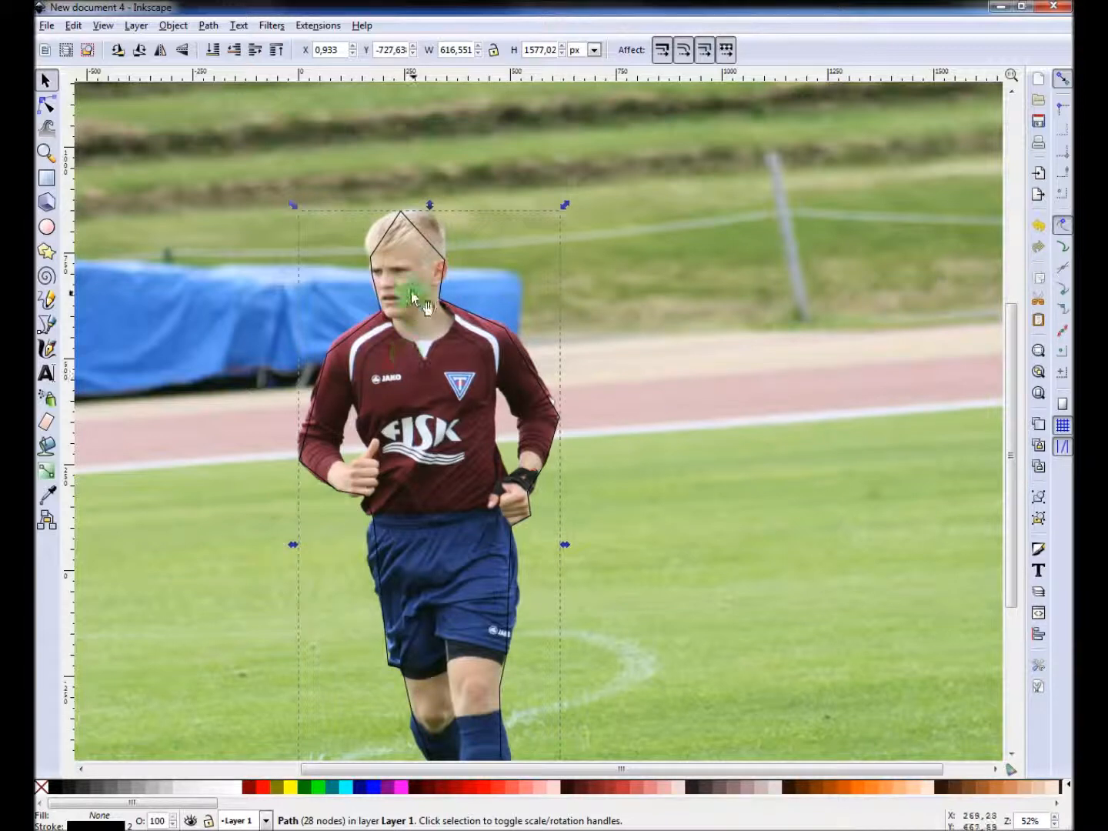
Edit the path's nodes, bending the segment at the back of the head into a curve that follows the hair.
left_click(46, 107)
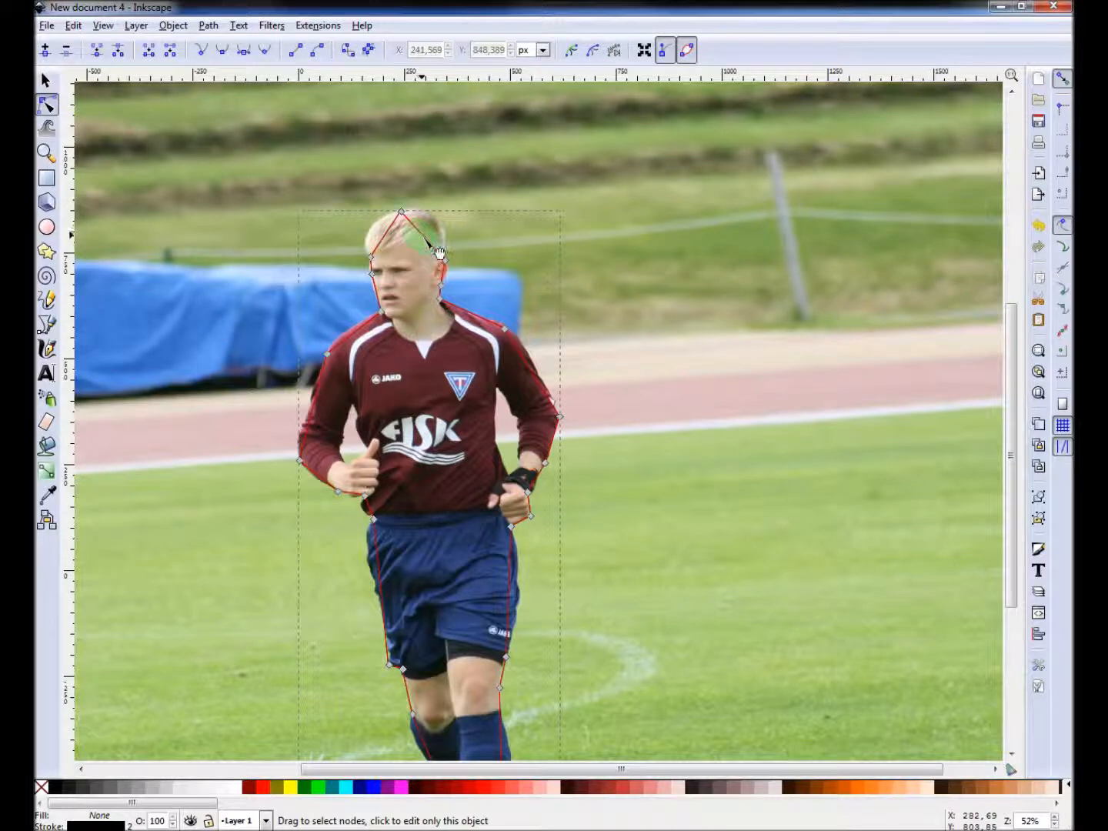
scroll(435, 250, "up", 4, "ctrl")
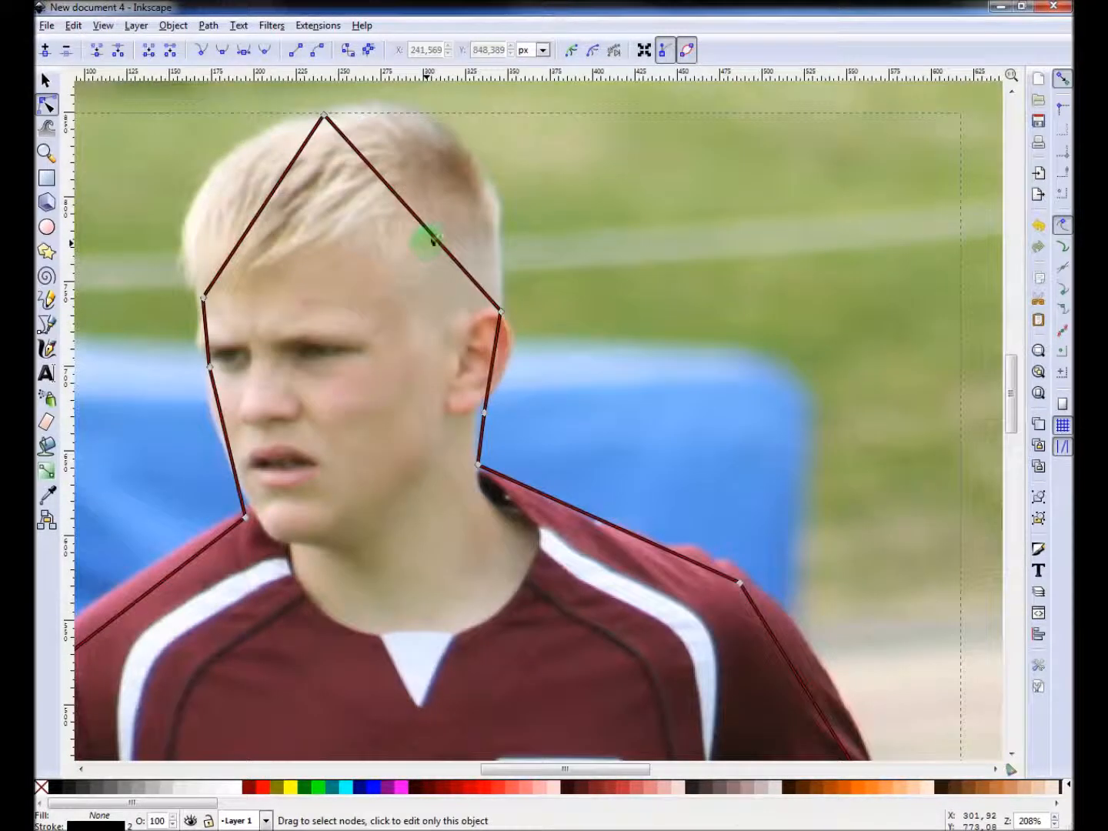
left_click_drag(421, 220, 476, 159)
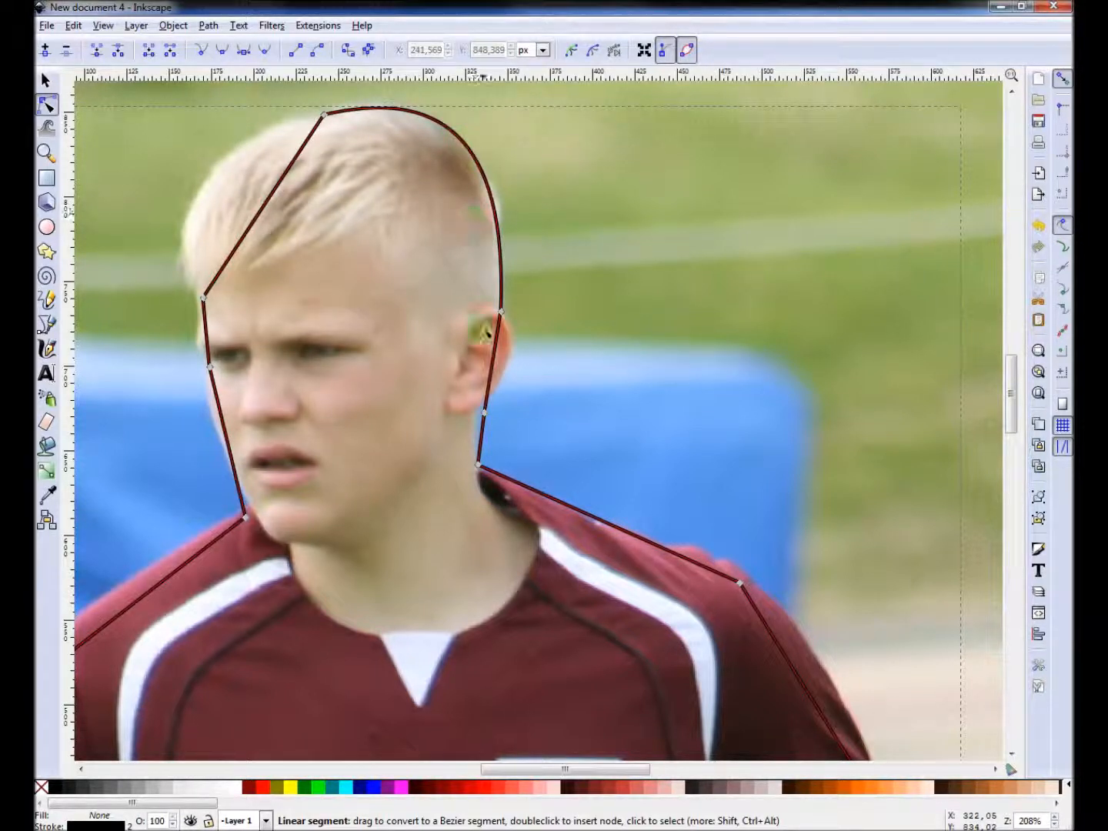
Curve the outline around the ear and adjust the nearby nodes and handles to fit the neck.
left_click_drag(495, 366, 516, 362)
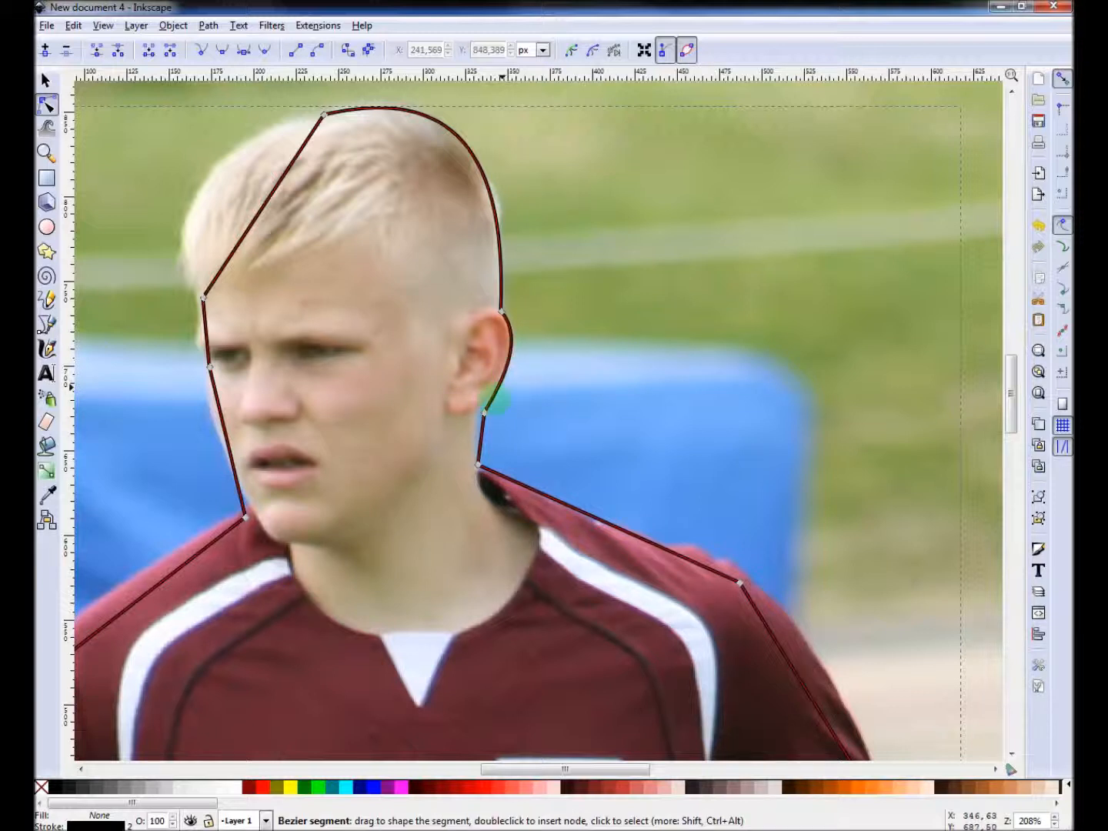
left_click_drag(486, 415, 483, 416)
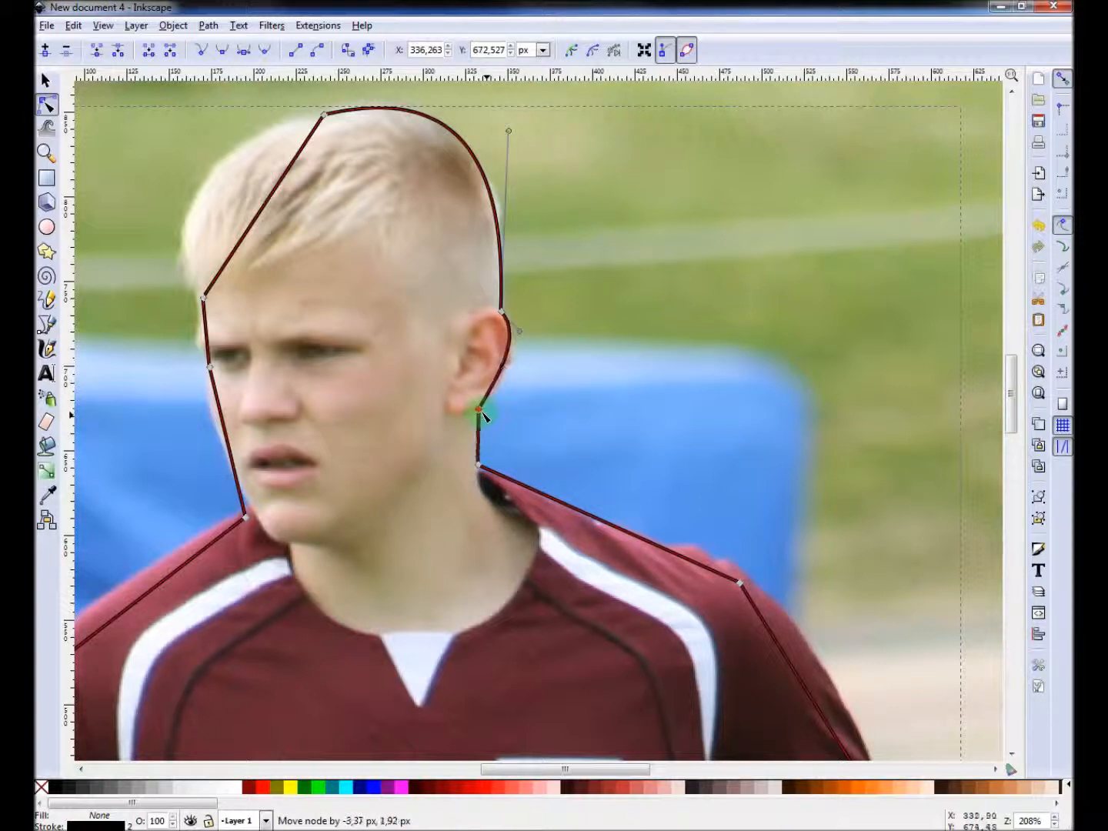
left_click_drag(510, 368, 514, 373)
left_click_drag(479, 443, 474, 444)
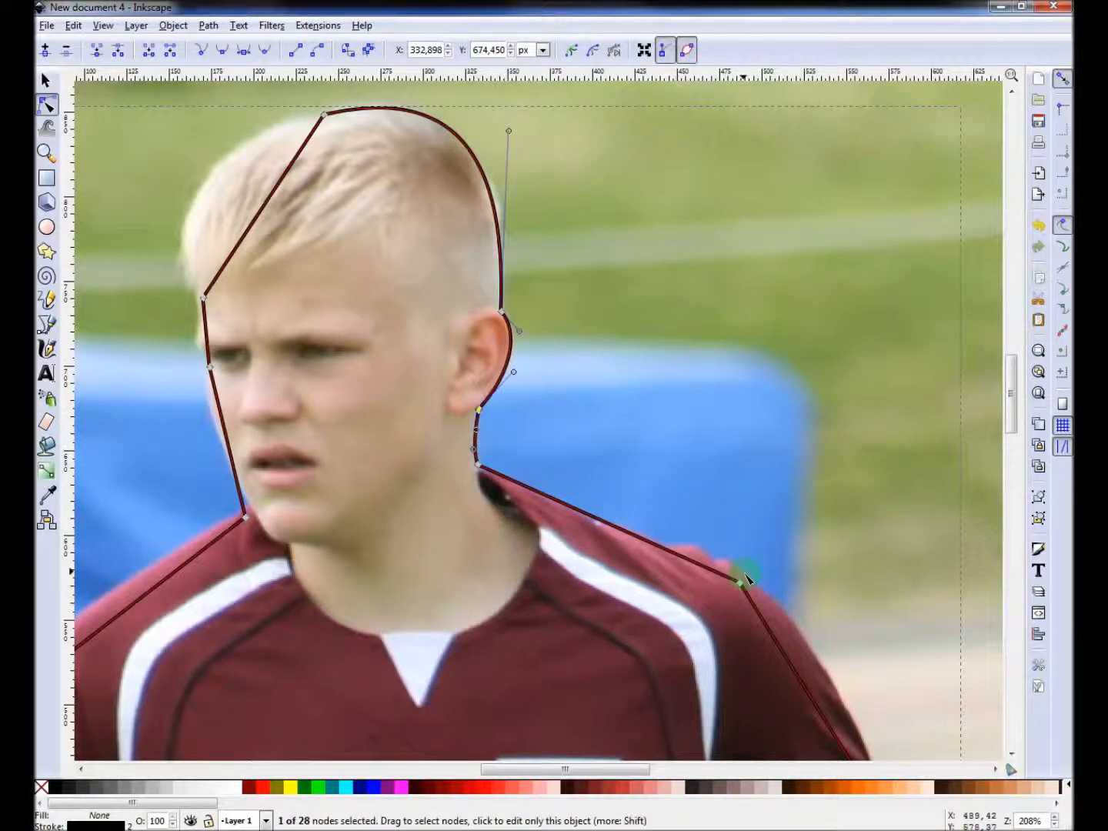
Nudge the shoulder nodes so the outline follows the jersey's edge along the right shoulder.
left_click_drag(741, 583, 744, 575)
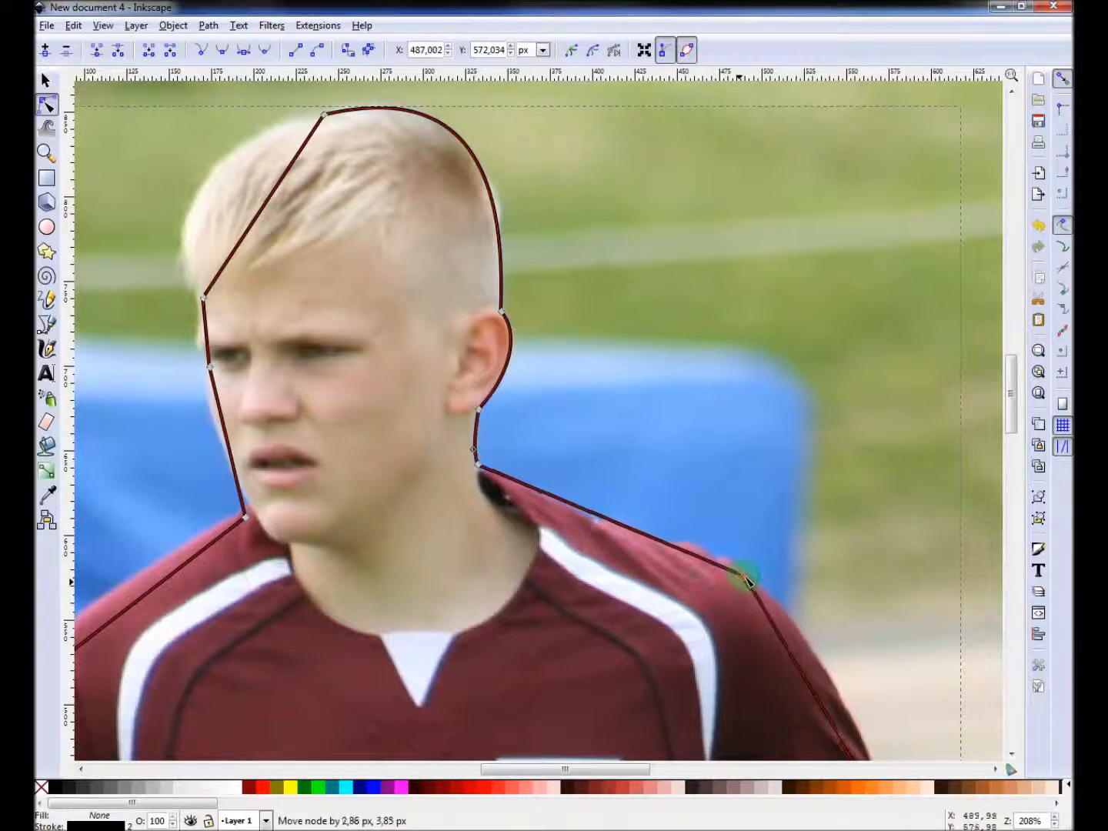
left_click_drag(637, 543, 636, 540)
scroll(762, 485, "down", 8)
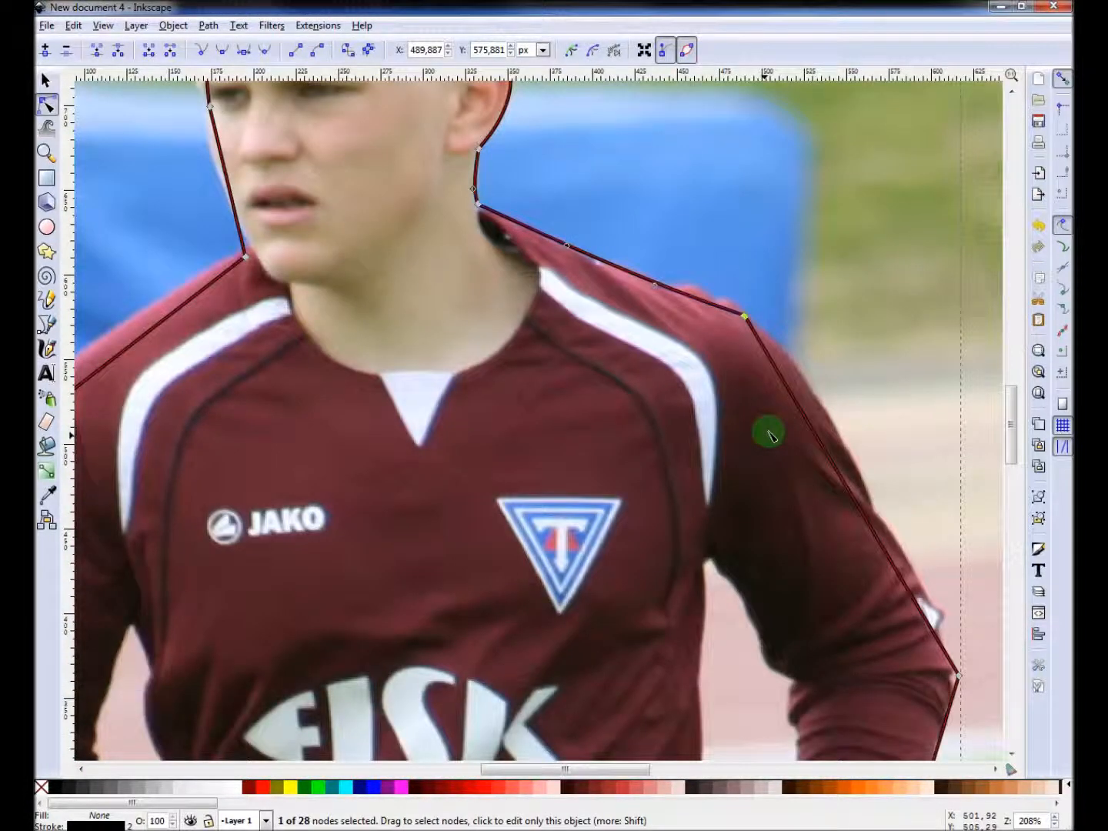
scroll(766, 434, "right", 4)
scroll(766, 440, "right", 2)
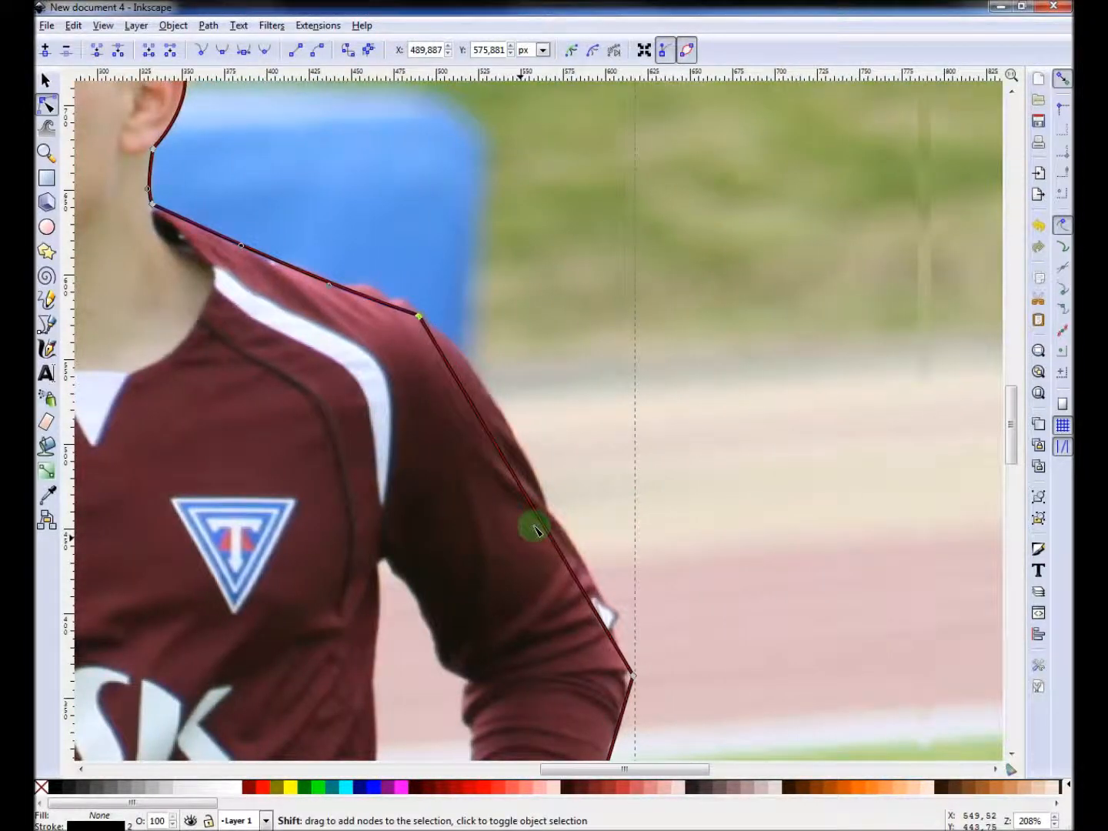
Curve the outline along the right upper arm, inserting a node on it and adjusting that node's handle to fit the sleeve.
mouse_move(560, 525)
left_mouse_down()
mouse_move(532, 461)
mouse_move(544, 513)
mouse_move(576, 538)
left_mouse_up()
double_click(553, 506)
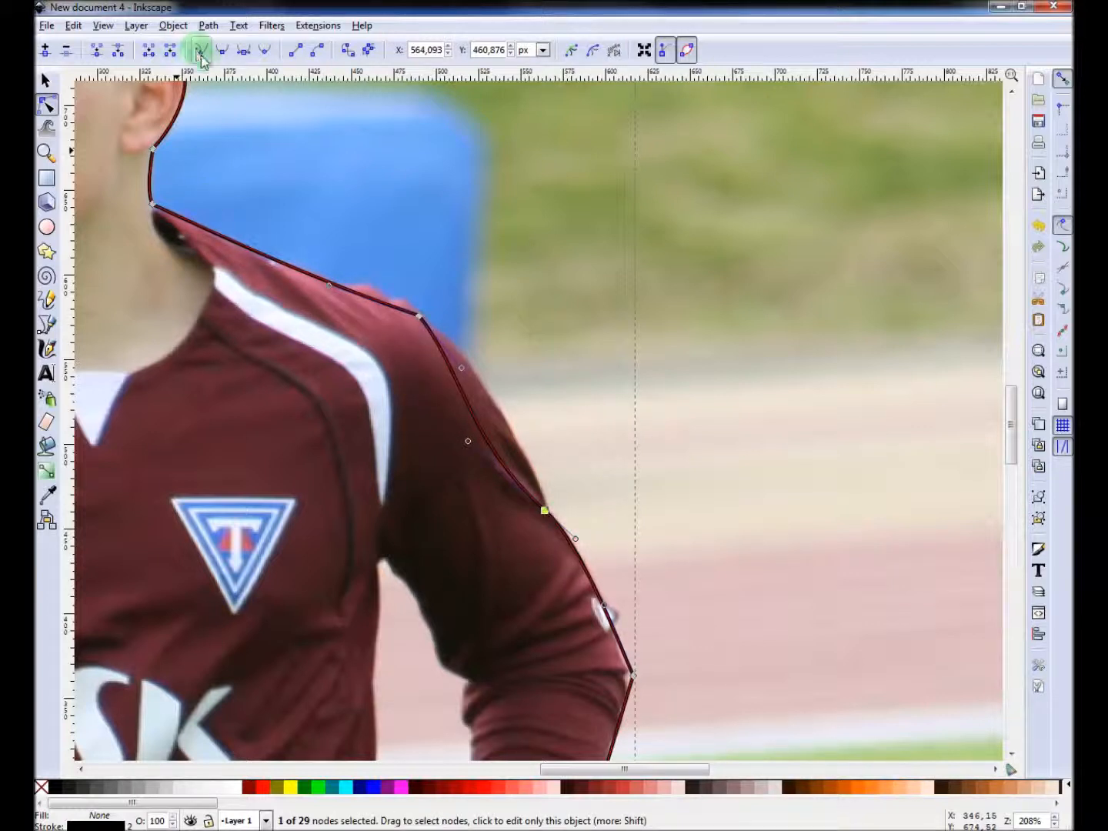
left_click_drag(468, 440, 536, 445)
Nudge the elbow node and bend the forearm segment so the outline follows the sleeve.
scroll(561, 461, "down", 10)
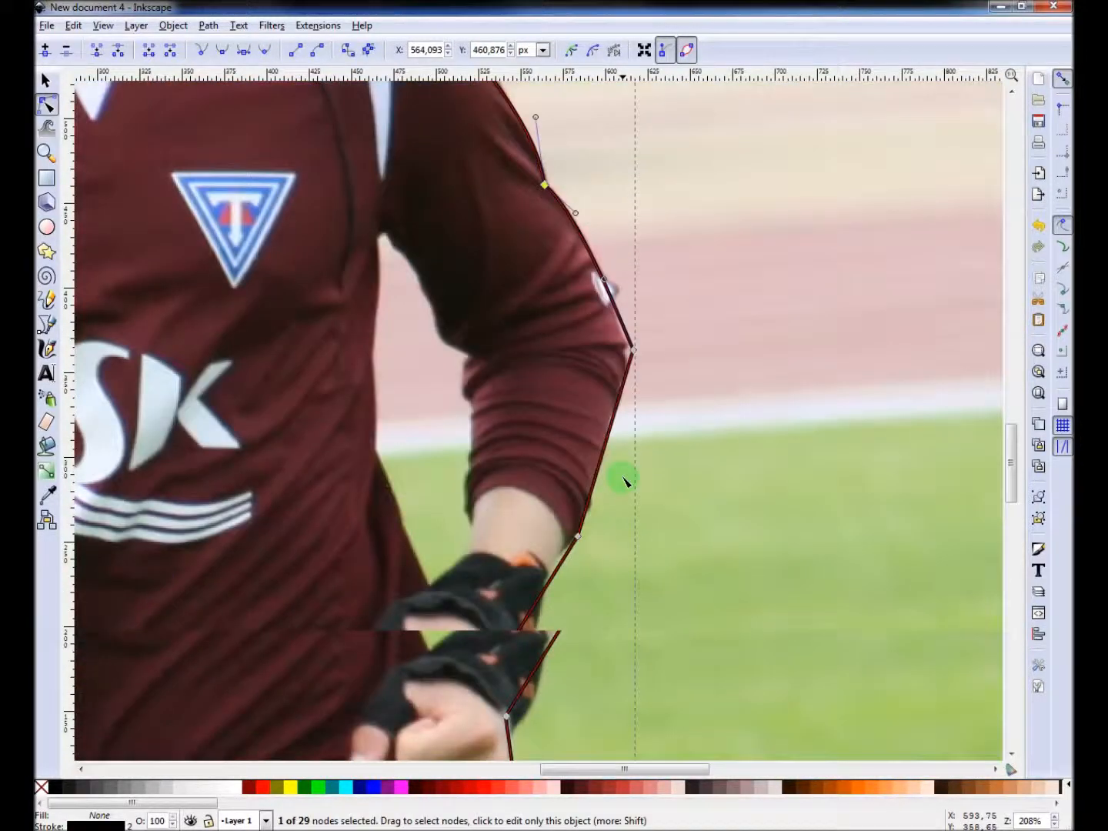
left_click_drag(633, 354, 628, 352)
left_click_drag(610, 429, 614, 430)
Curve the outline around the glove at the right wrist, adjusting the nearby nodes and handles.
scroll(583, 460, "down", 6)
left_click(579, 341)
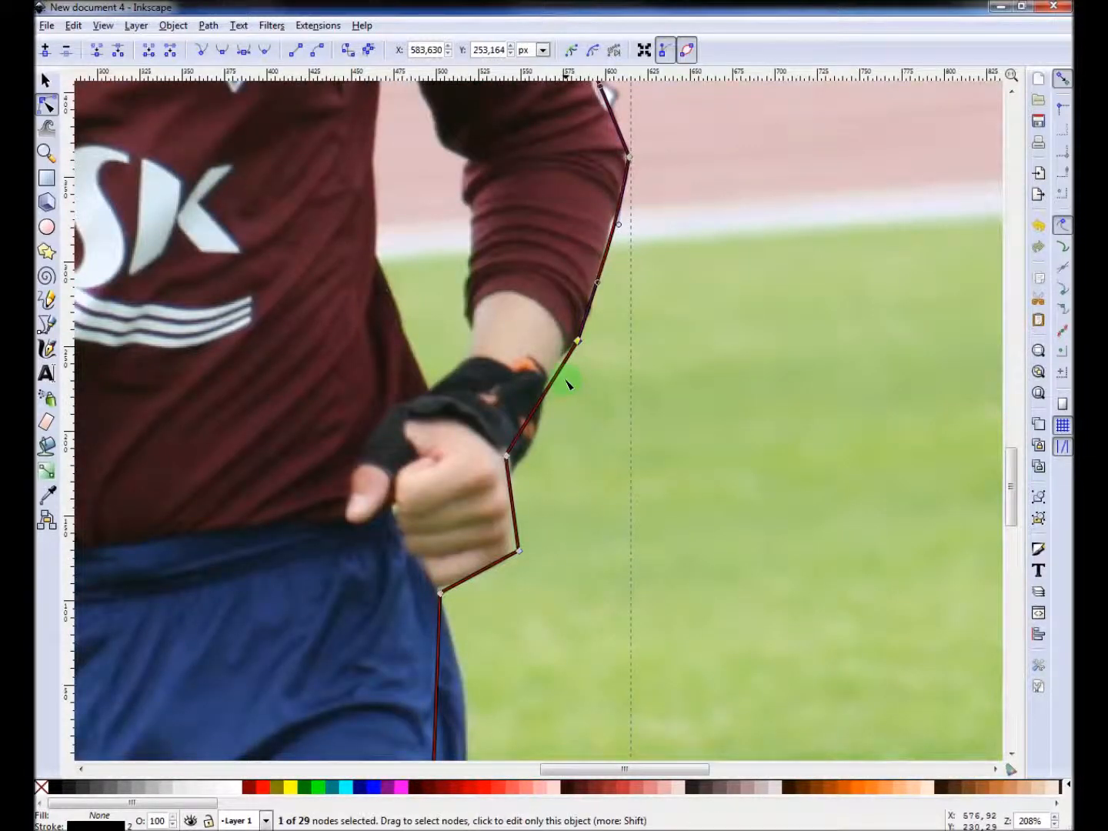
left_click_drag(557, 376, 555, 370)
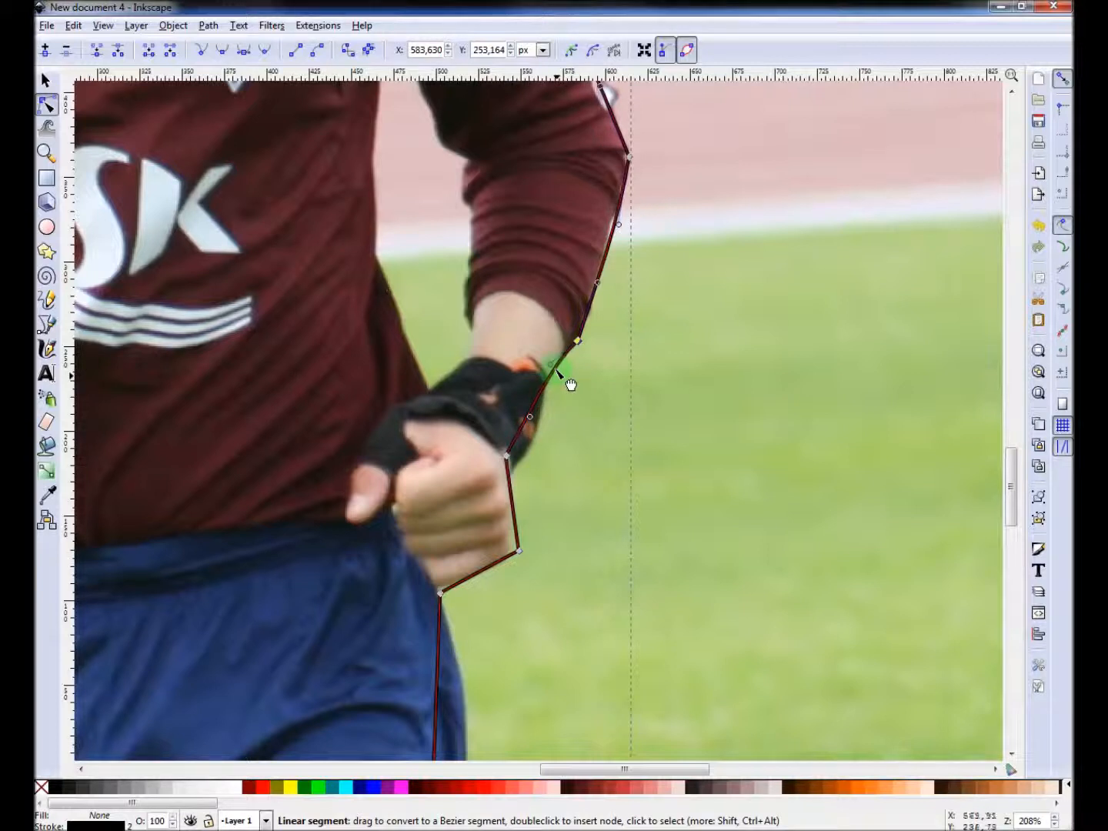
left_click_drag(507, 456, 541, 452)
mouse_move(550, 364)
left_mouse_down()
mouse_move(537, 375)
mouse_move(543, 358)
left_mouse_up()
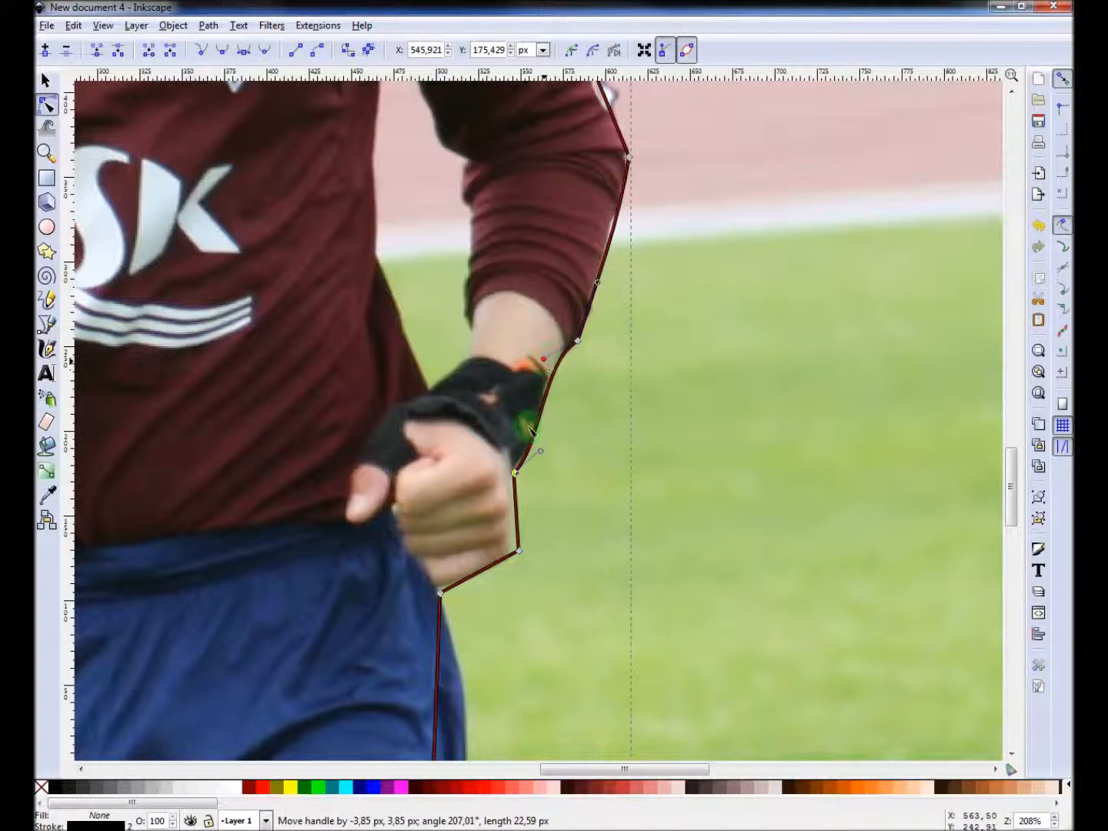
mouse_move(519, 551)
left_mouse_down()
mouse_move(513, 557)
mouse_move(526, 535)
left_mouse_up()
Curve the segment below the right hand and adjust the hip node where the shorts begin.
left_click(490, 575)
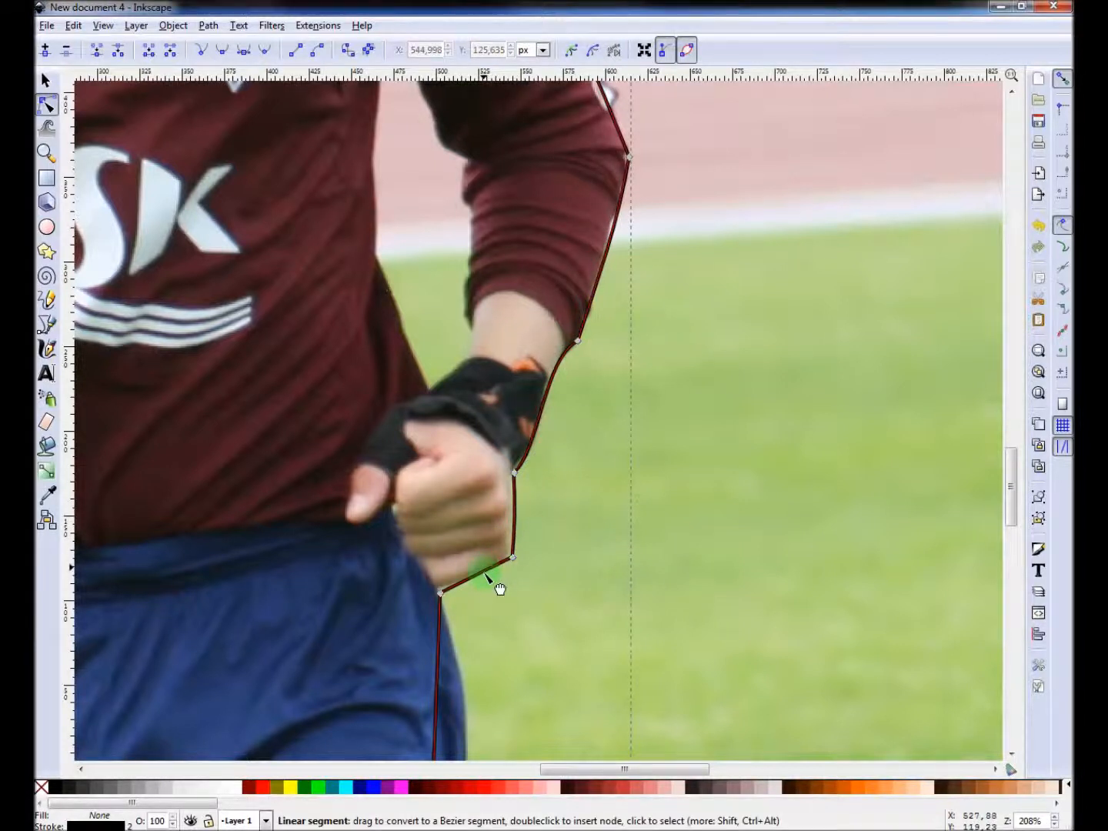
left_click_drag(486, 578, 483, 583)
scroll(463, 574, "down", 10)
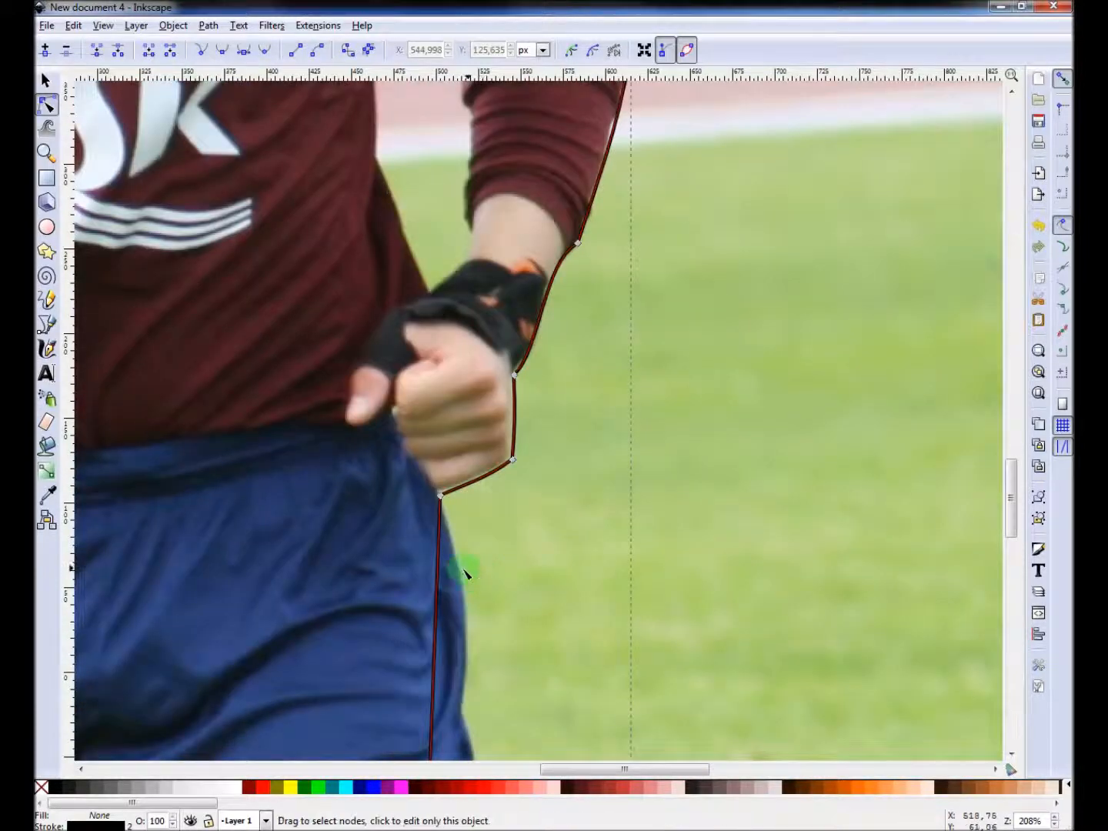
left_click_drag(435, 495, 465, 471)
Curve the outline along the right thigh and sock, inserting a node on the sock and adjusting its handle.
scroll(462, 473, "down", 11)
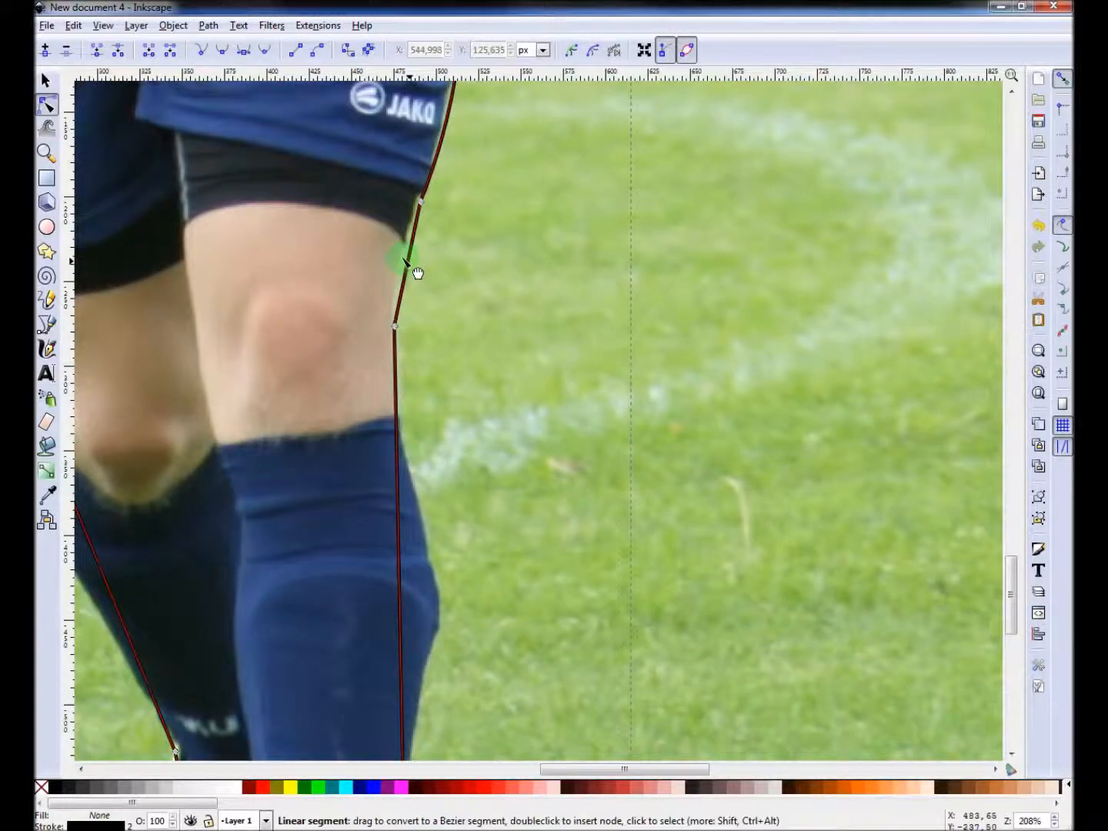
left_click_drag(406, 261, 403, 254)
scroll(397, 407, "down", 1)
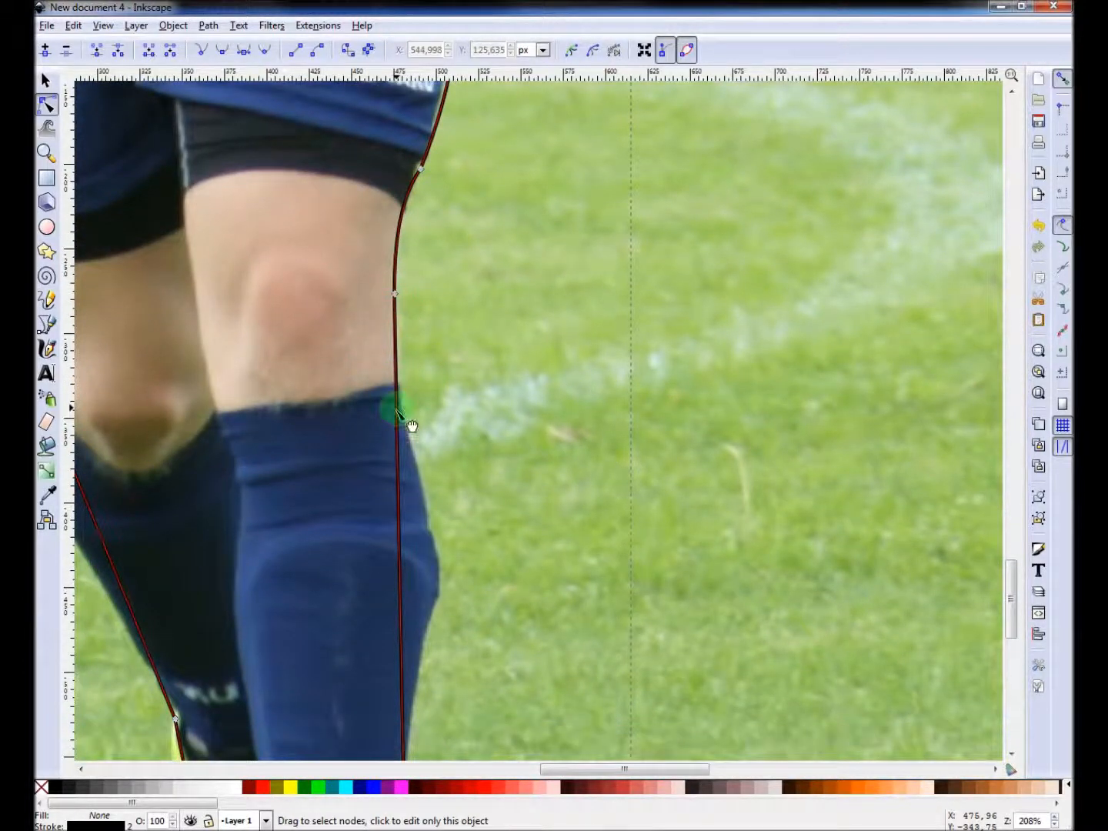
scroll(396, 412, "down", 3)
left_click_drag(400, 436, 443, 478)
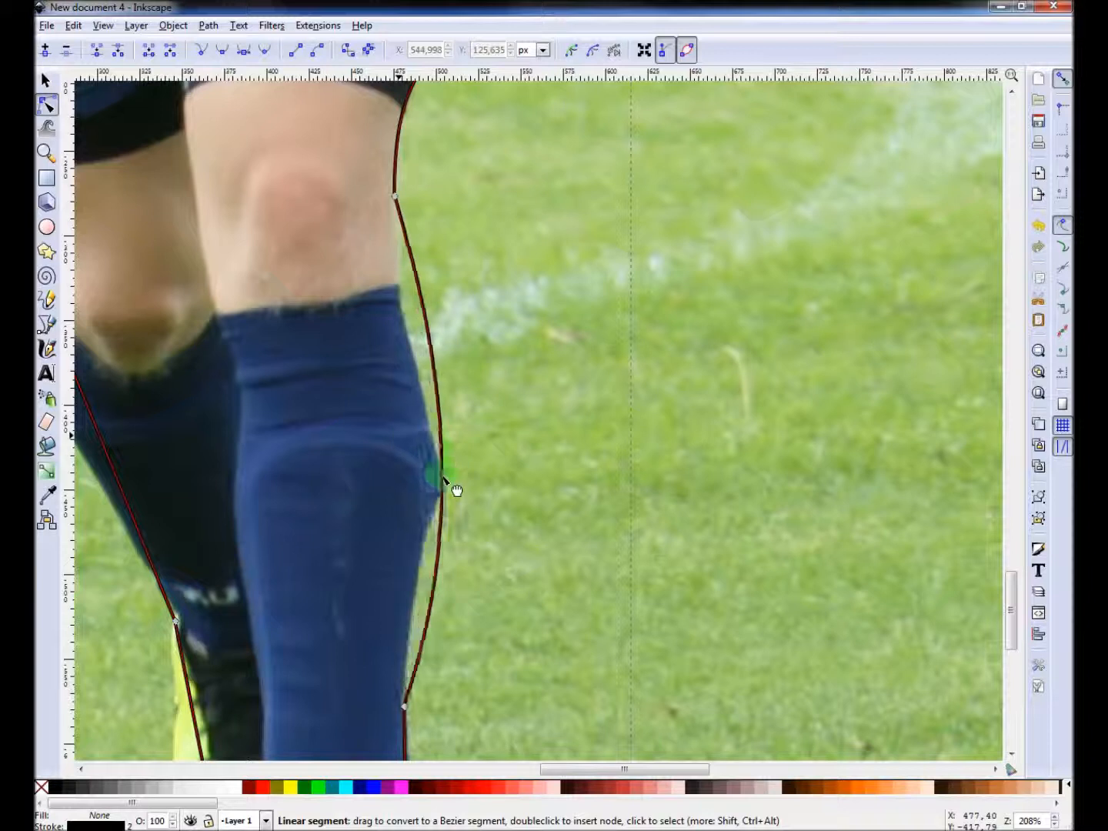
double_click(443, 476)
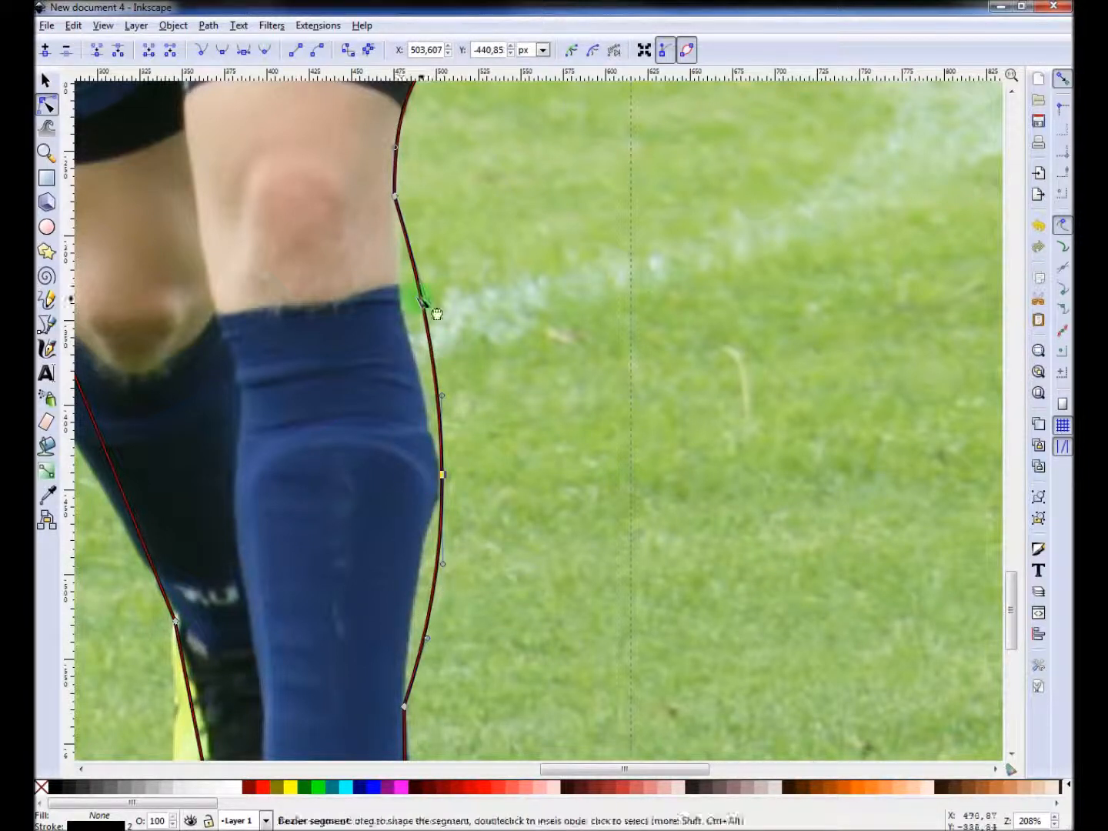
left_click_drag(426, 304, 384, 336)
Bend the lower sock segment and adjust the handles so the outline hugs the right shin.
scroll(447, 443, "down", 6)
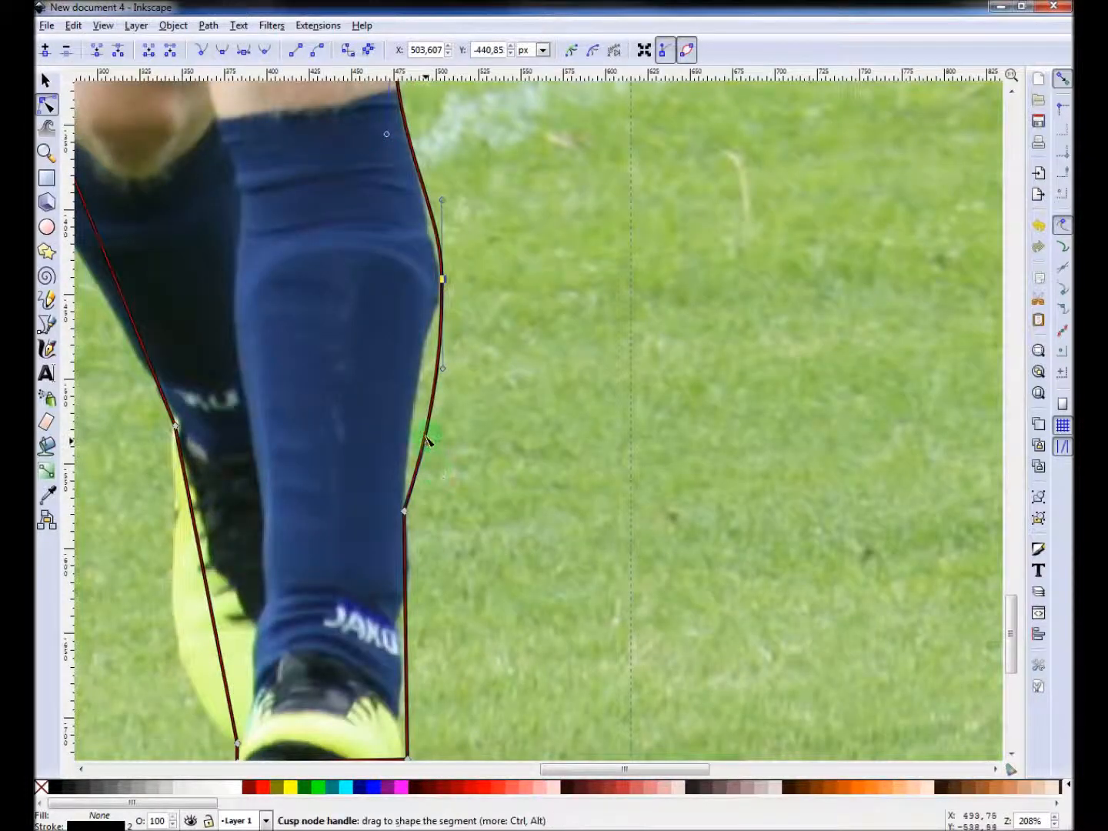
left_click_drag(426, 446, 421, 439)
left_click_drag(396, 435, 397, 427)
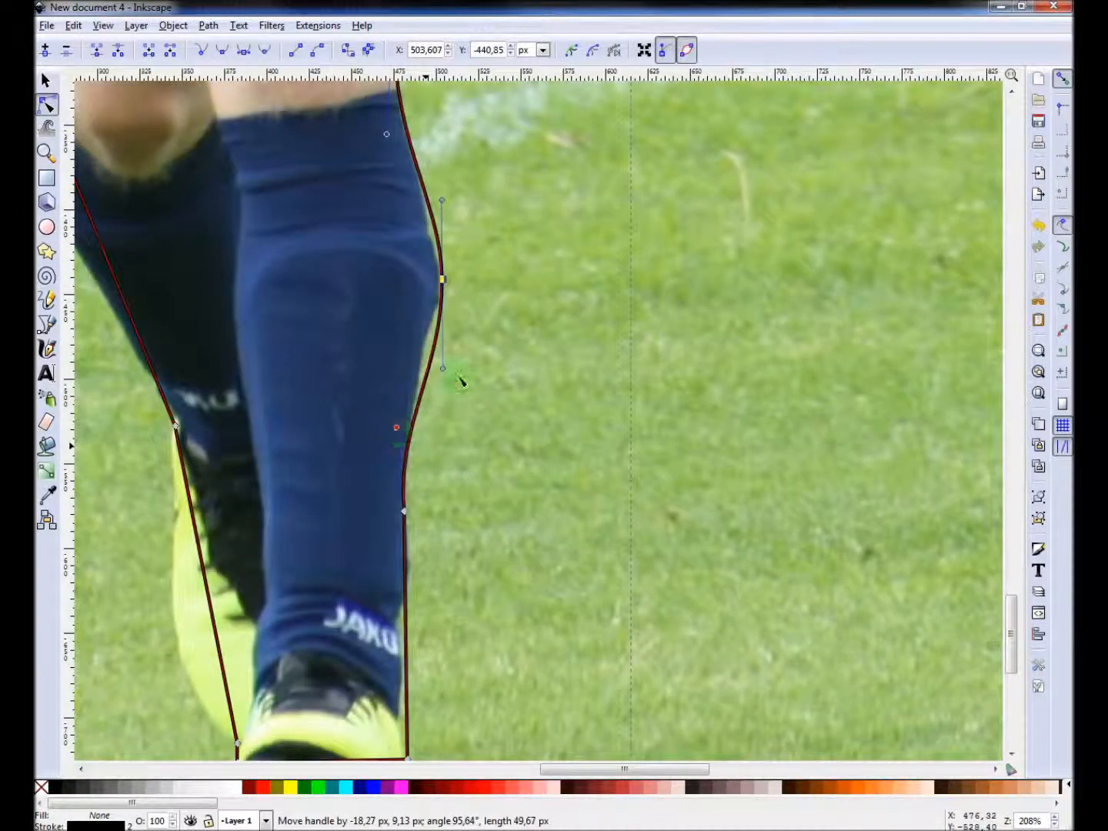
left_click_drag(445, 368, 427, 365)
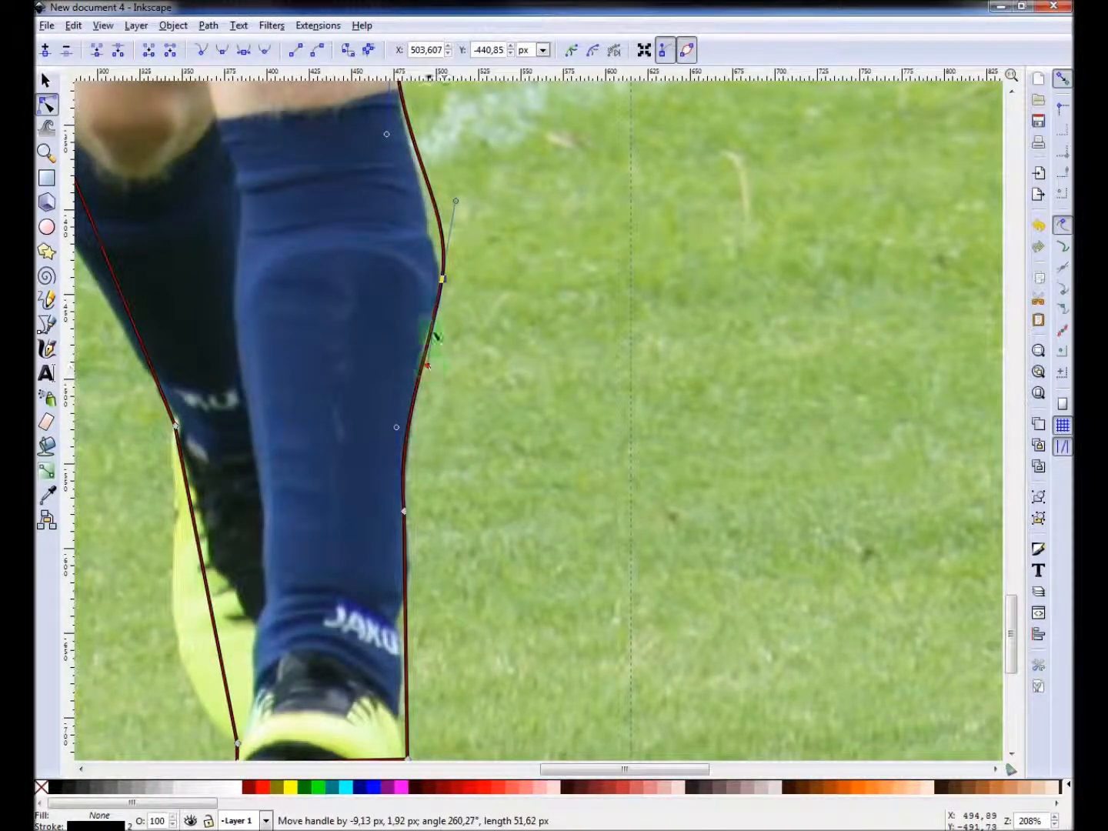
Make the sock node a cusp and retract its upper handle to sharpen the outline at the shin.
left_click(203, 49)
left_click(456, 206)
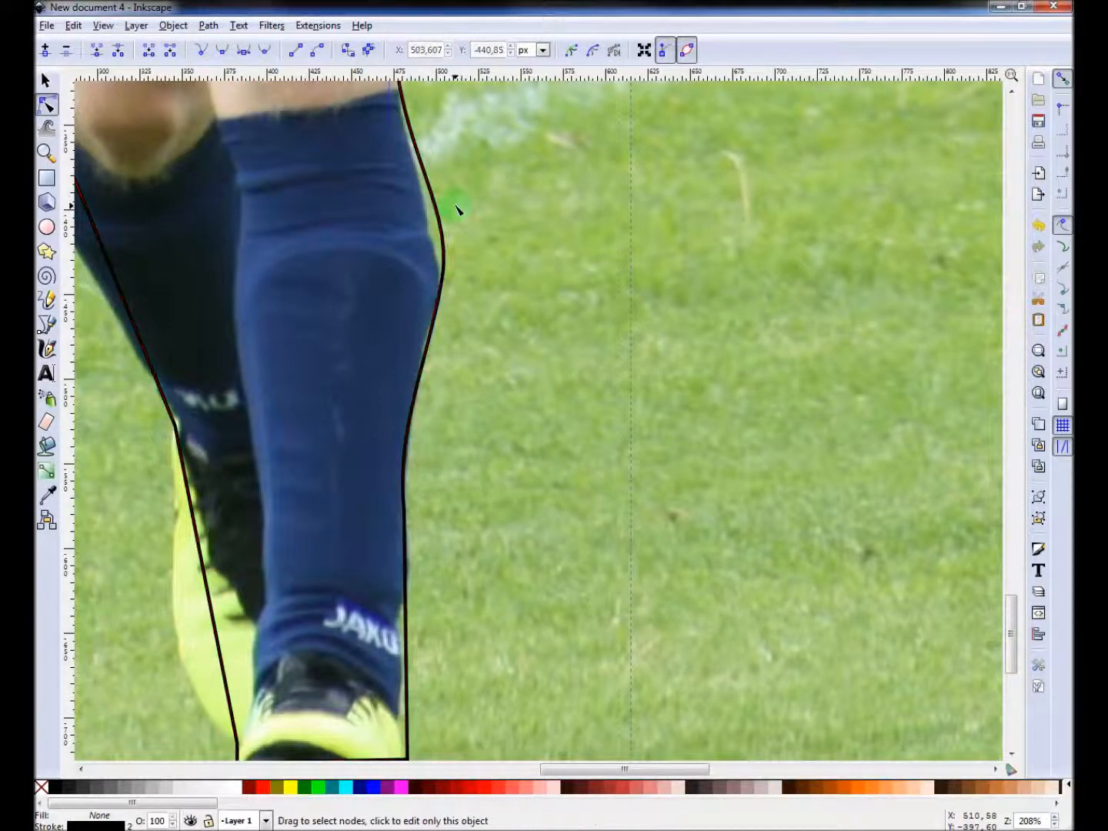
left_click(441, 280)
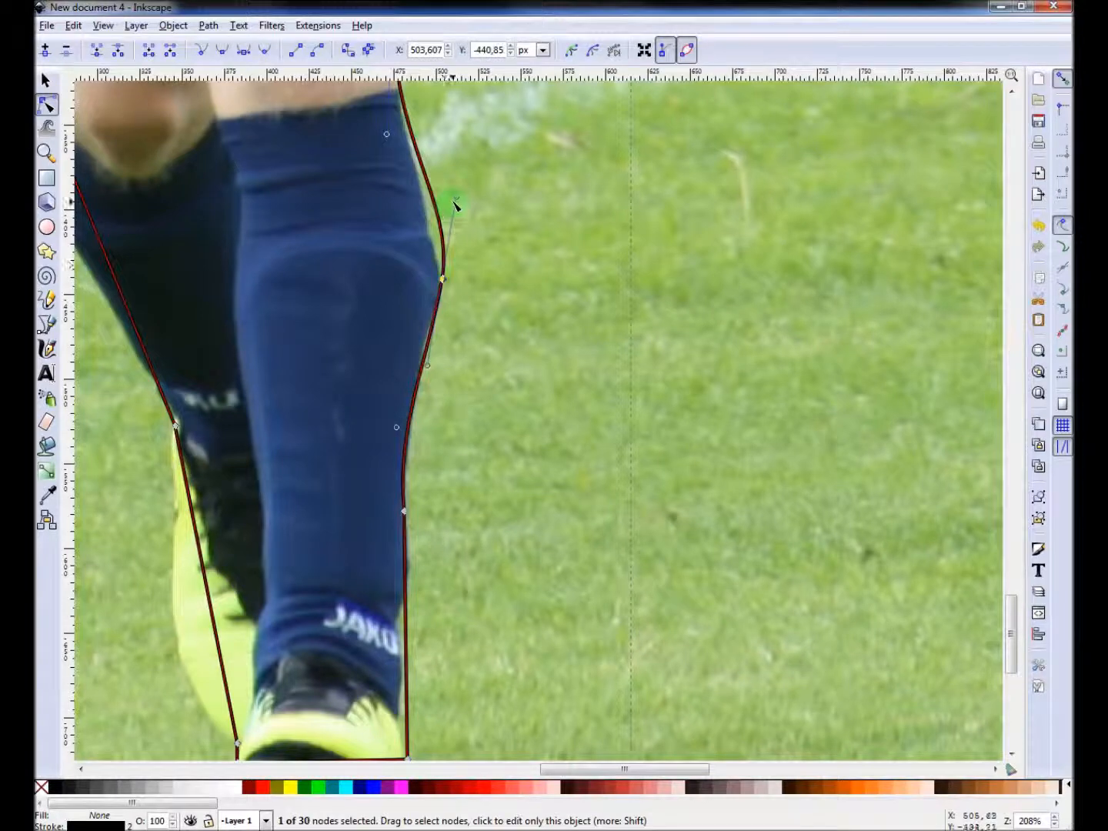
left_click_drag(446, 222, 445, 278)
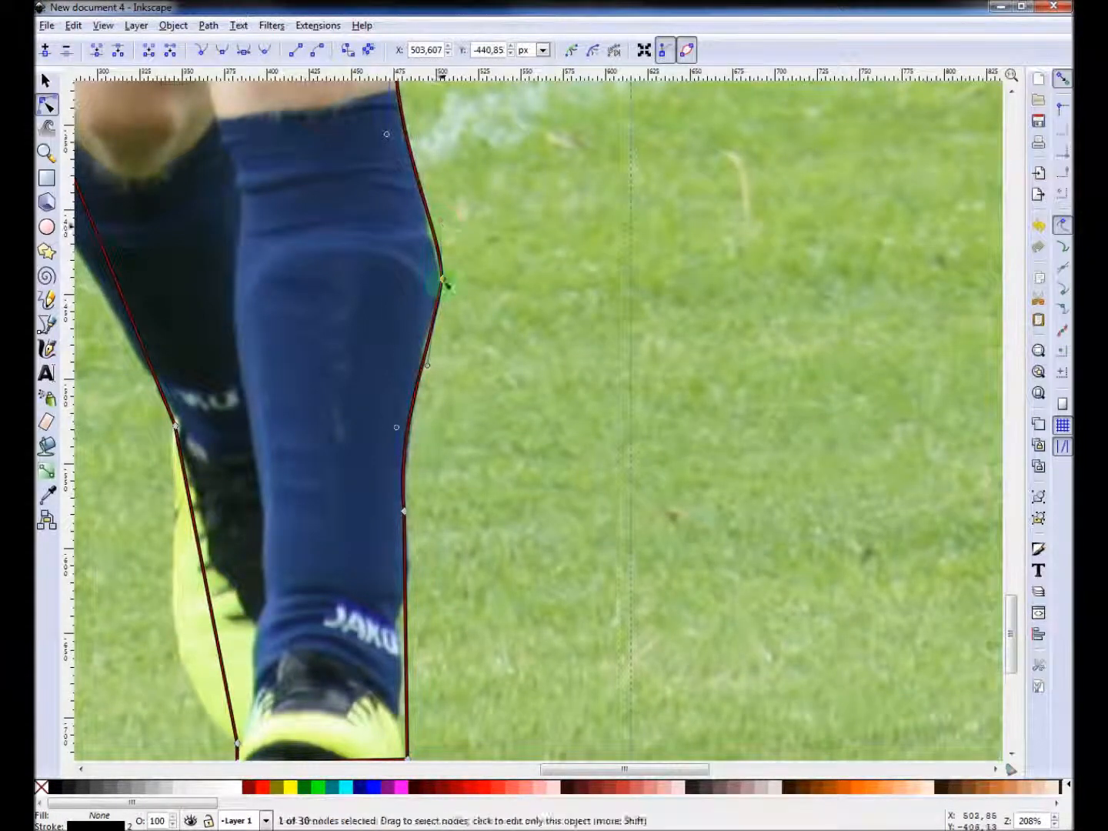
Curve the outline around the right ankle and the back boot.
scroll(408, 338, "down", 7)
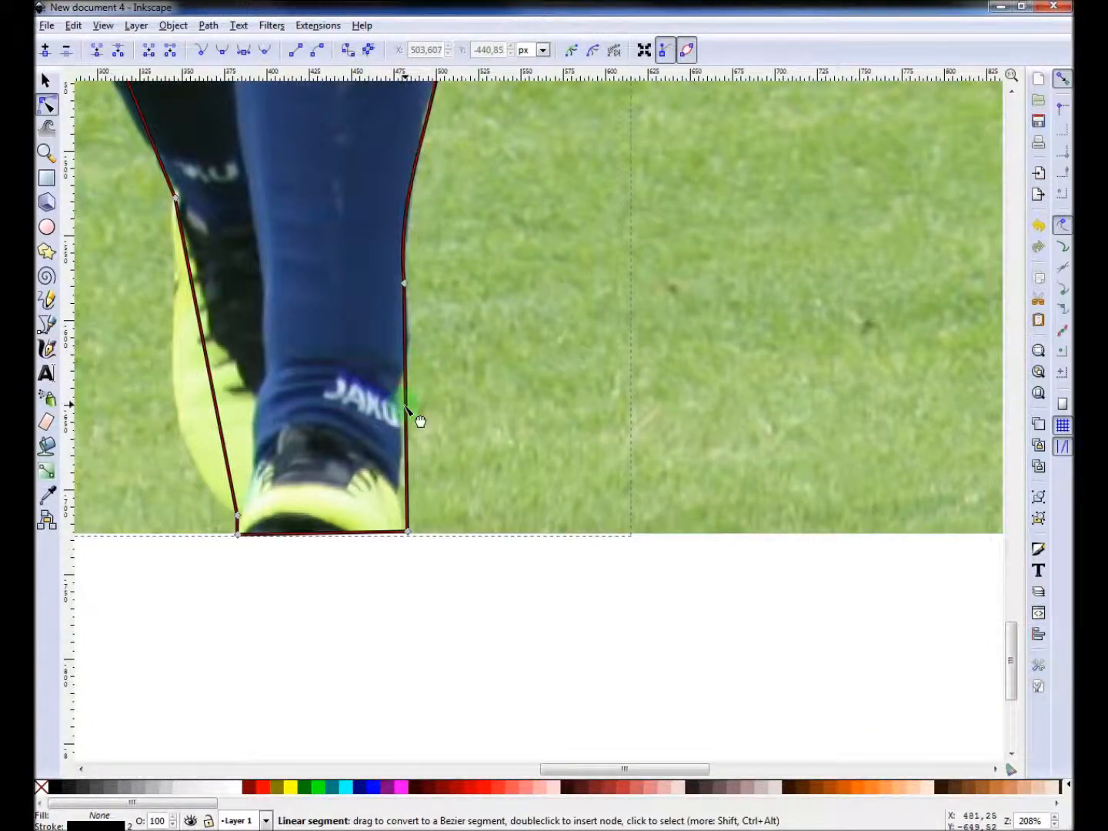
mouse_move(408, 415)
left_mouse_down()
mouse_move(410, 431)
mouse_move(399, 427)
left_mouse_up()
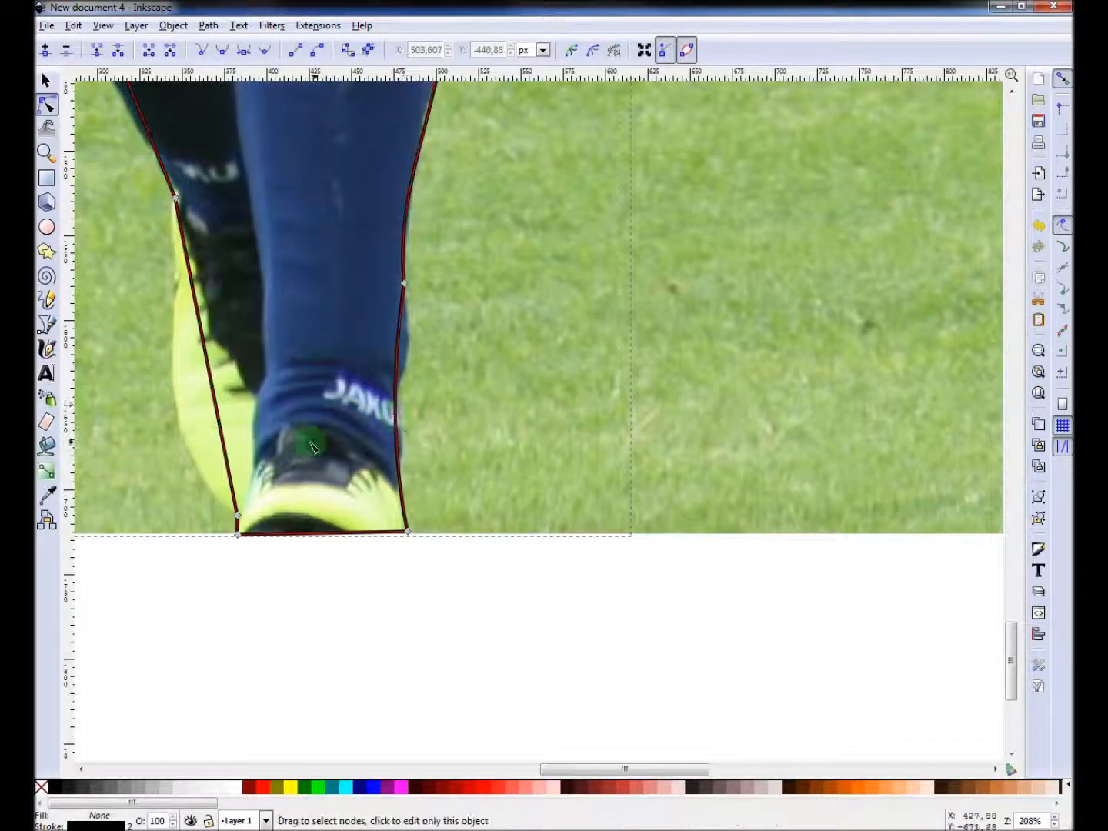
left_click_drag(223, 420, 164, 389)
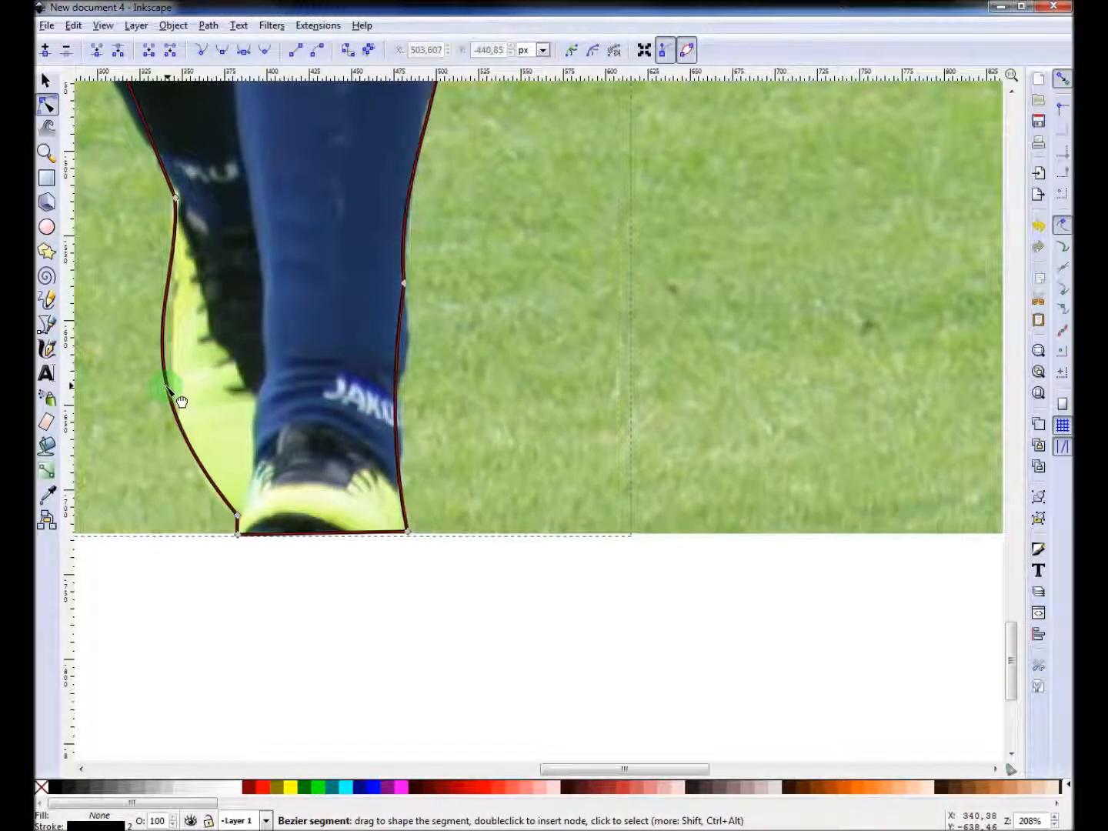
Curve the outline along the calf of the back leg to follow the sock.
scroll(165, 392, "up", 3)
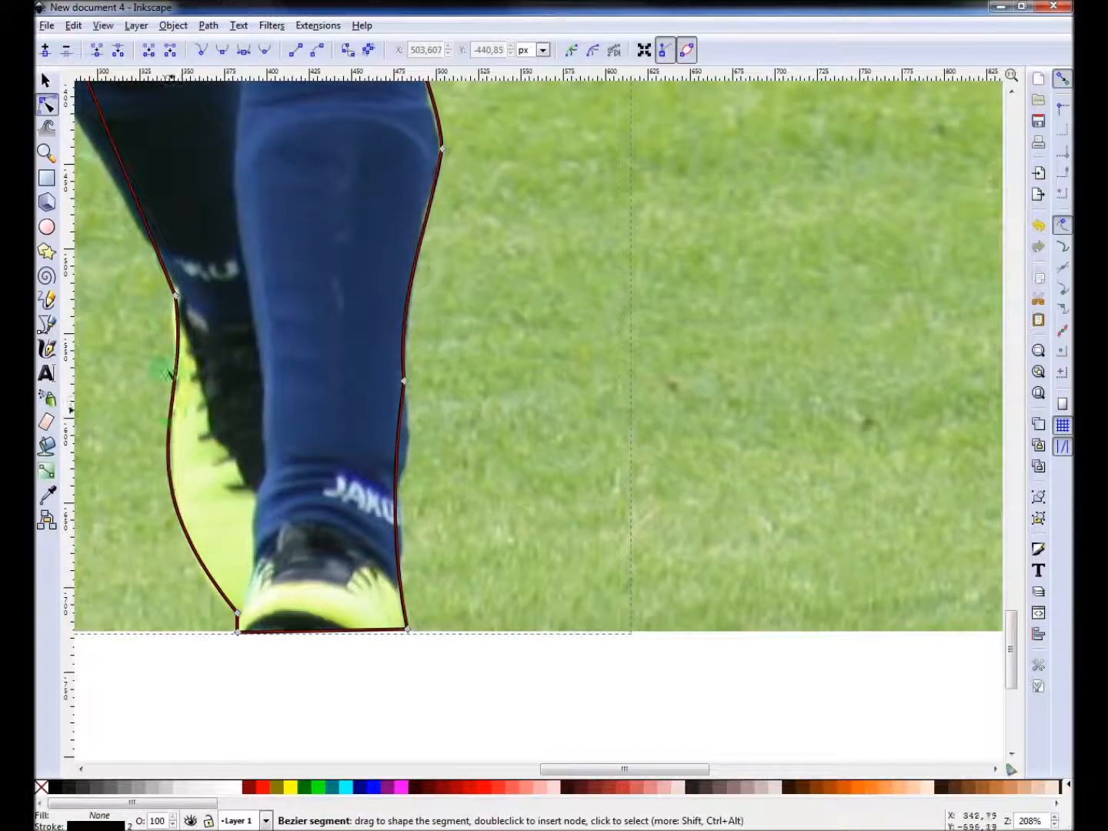
scroll(161, 392, "up", 8)
scroll(162, 391, "left", 6)
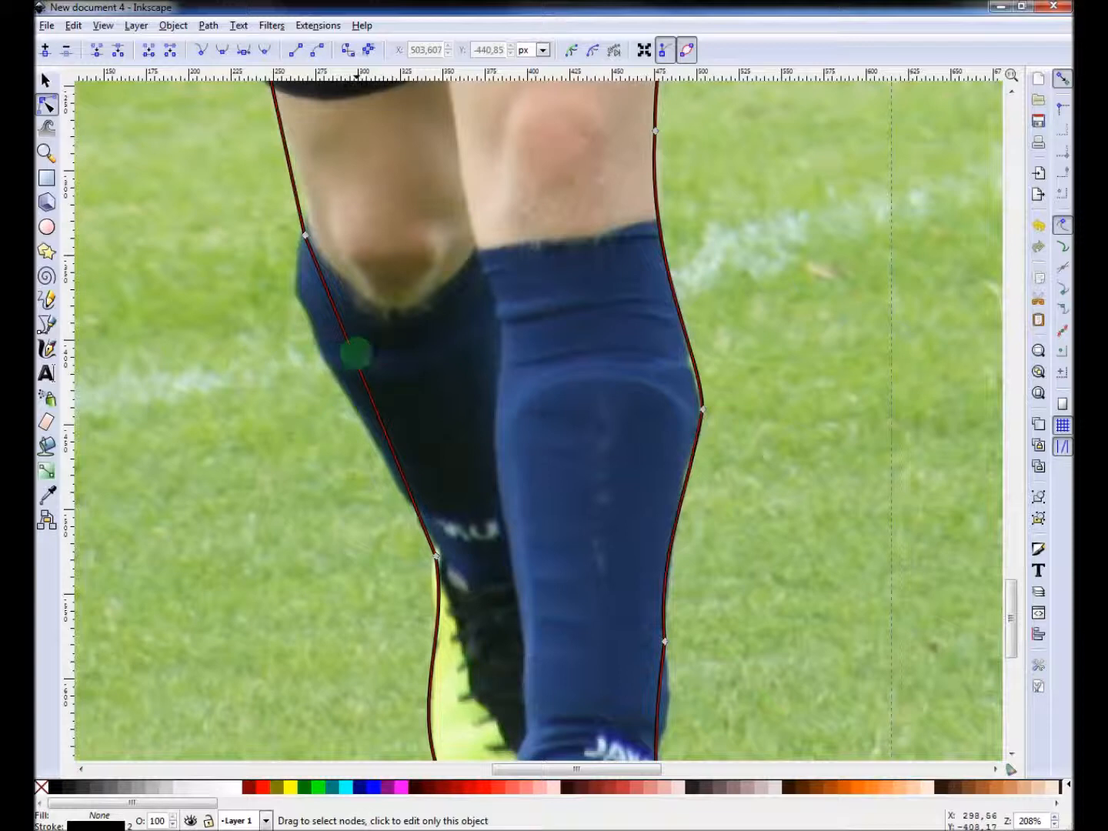
left_click(351, 354)
left_click_drag(347, 356, 314, 301)
Adjust the node at the shorts' lower corner and curve the left side of the shorts.
scroll(276, 344, "up", 8)
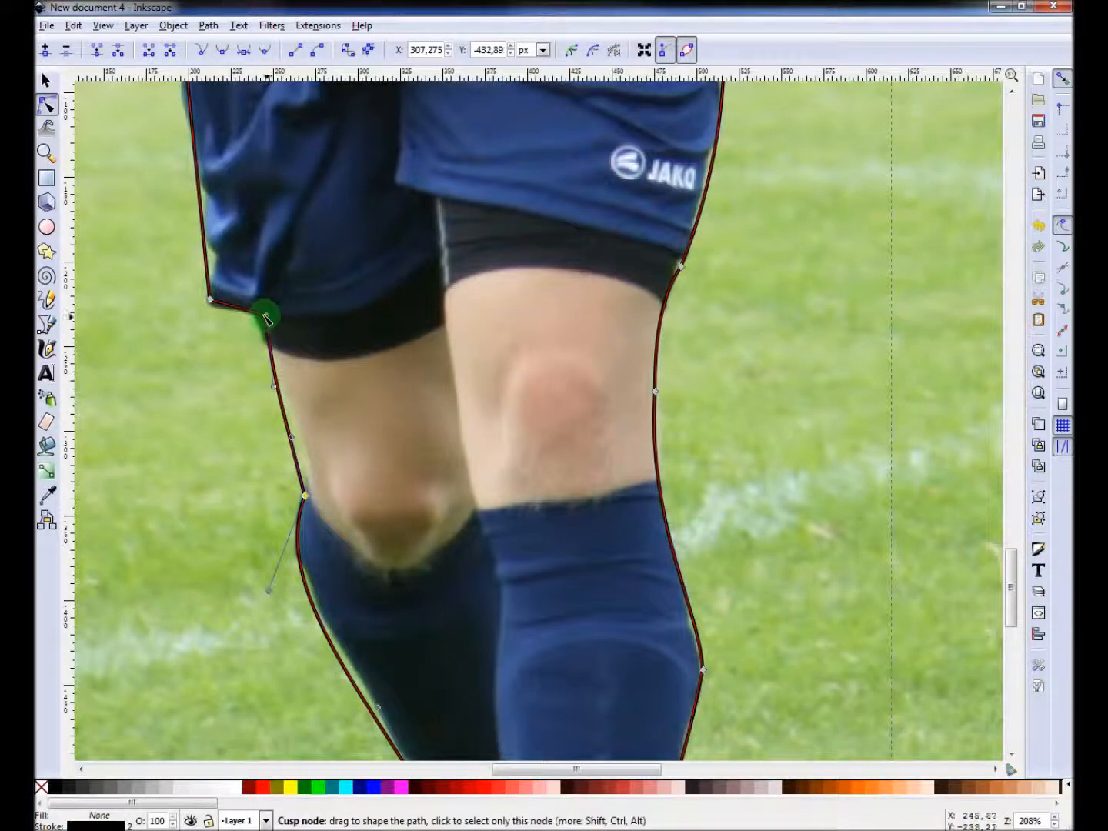
left_click_drag(265, 315, 259, 315)
scroll(204, 285, "up", 3)
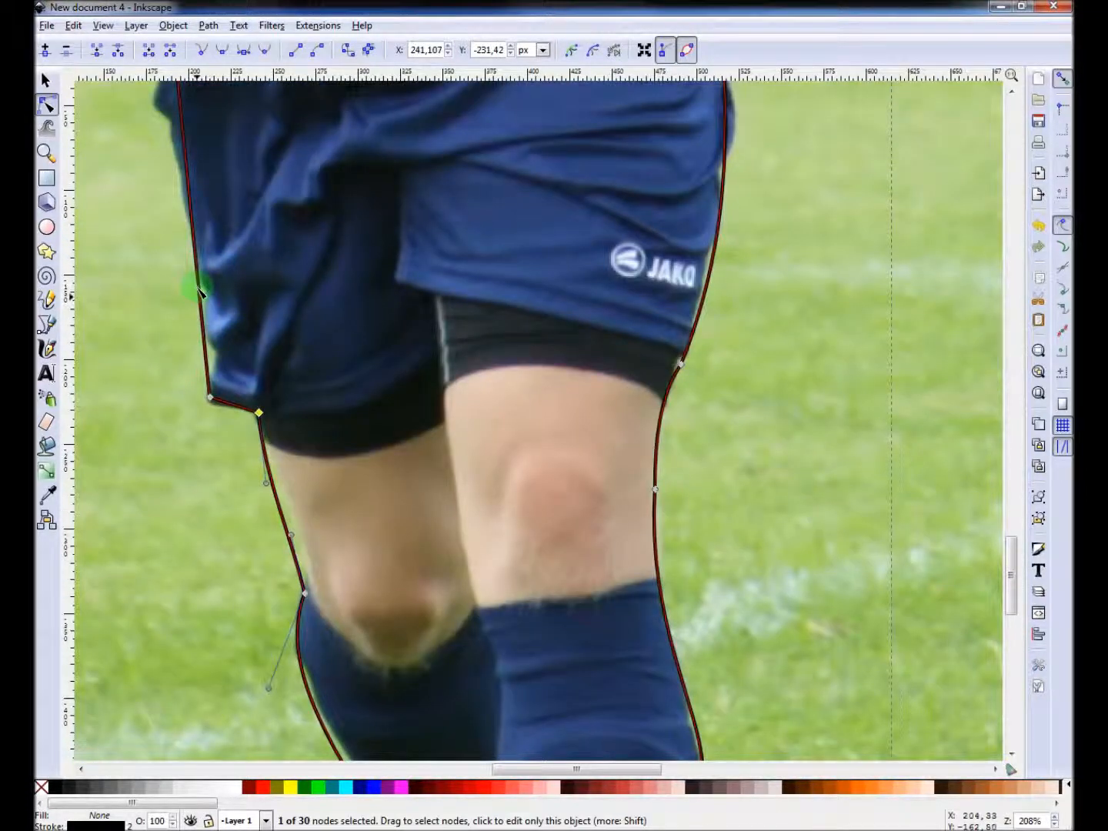
scroll(189, 267, "up", 9)
left_click_drag(173, 269, 136, 237)
Select the waist nodes and curve the segment under the left hand to fit the jersey.
scroll(136, 237, "up", 4)
scroll(136, 237, "up", 10)
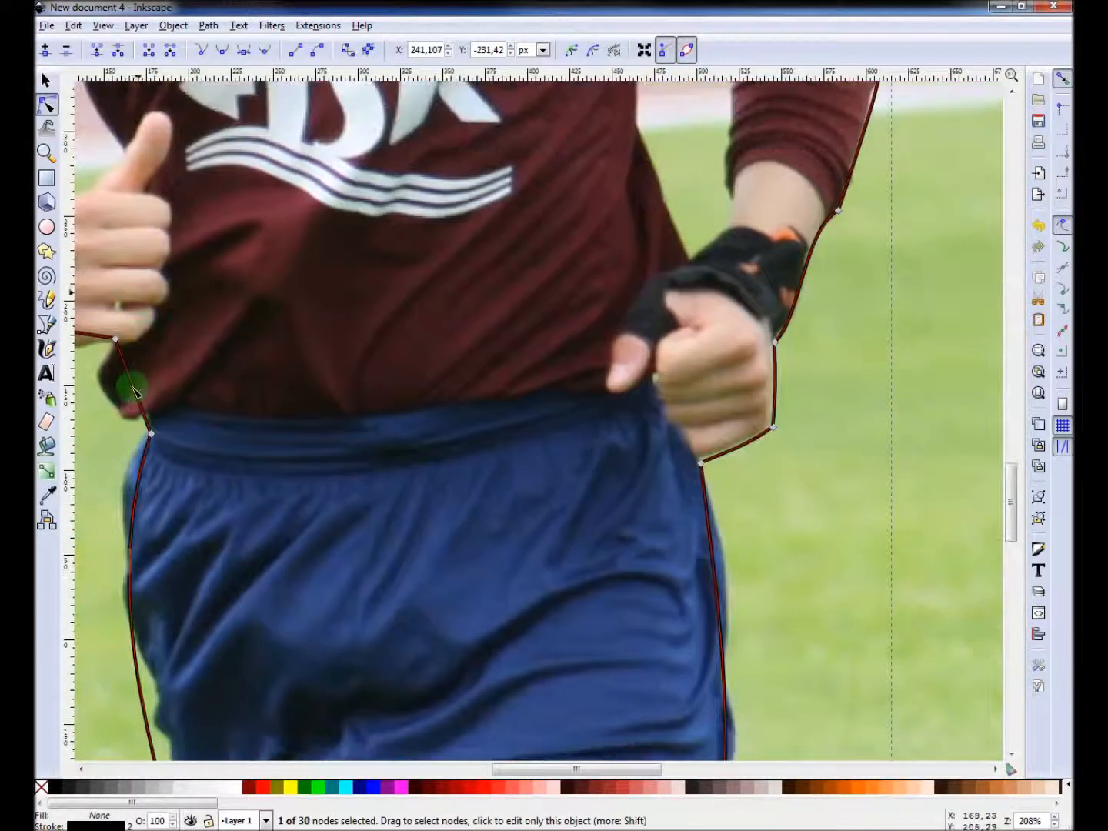
left_click(120, 393)
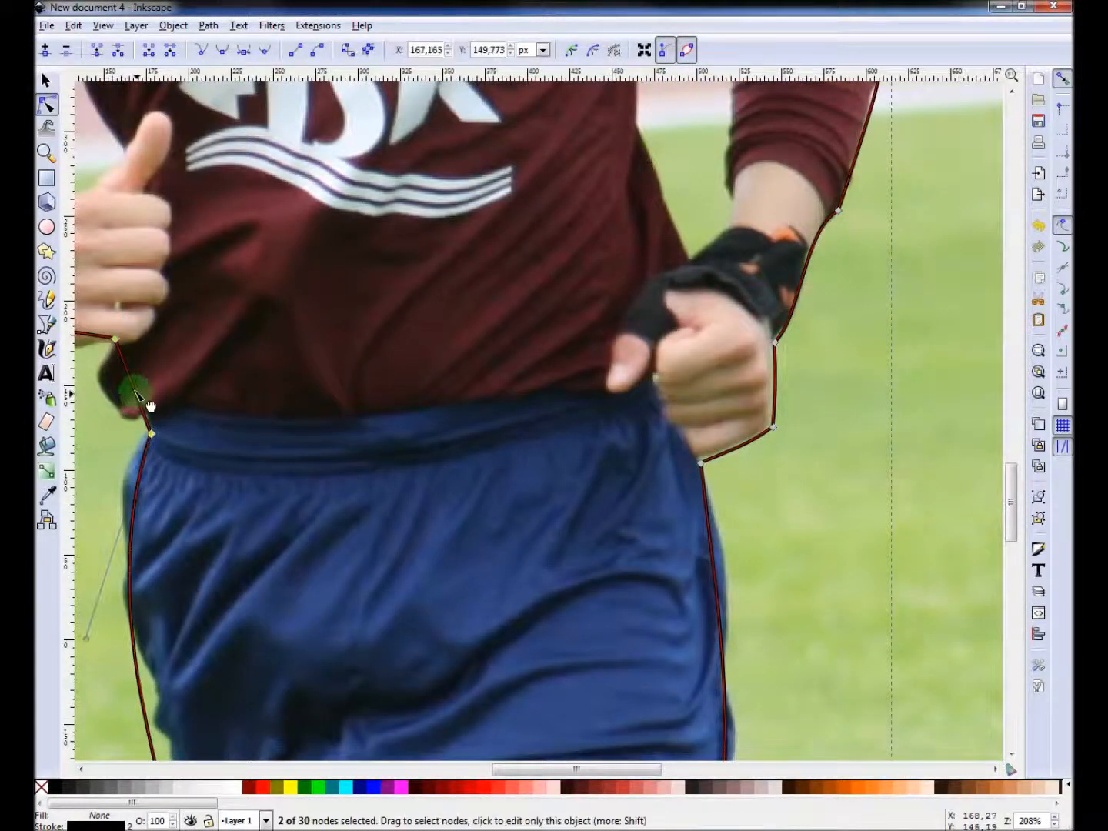
scroll(120, 416, "up", 3)
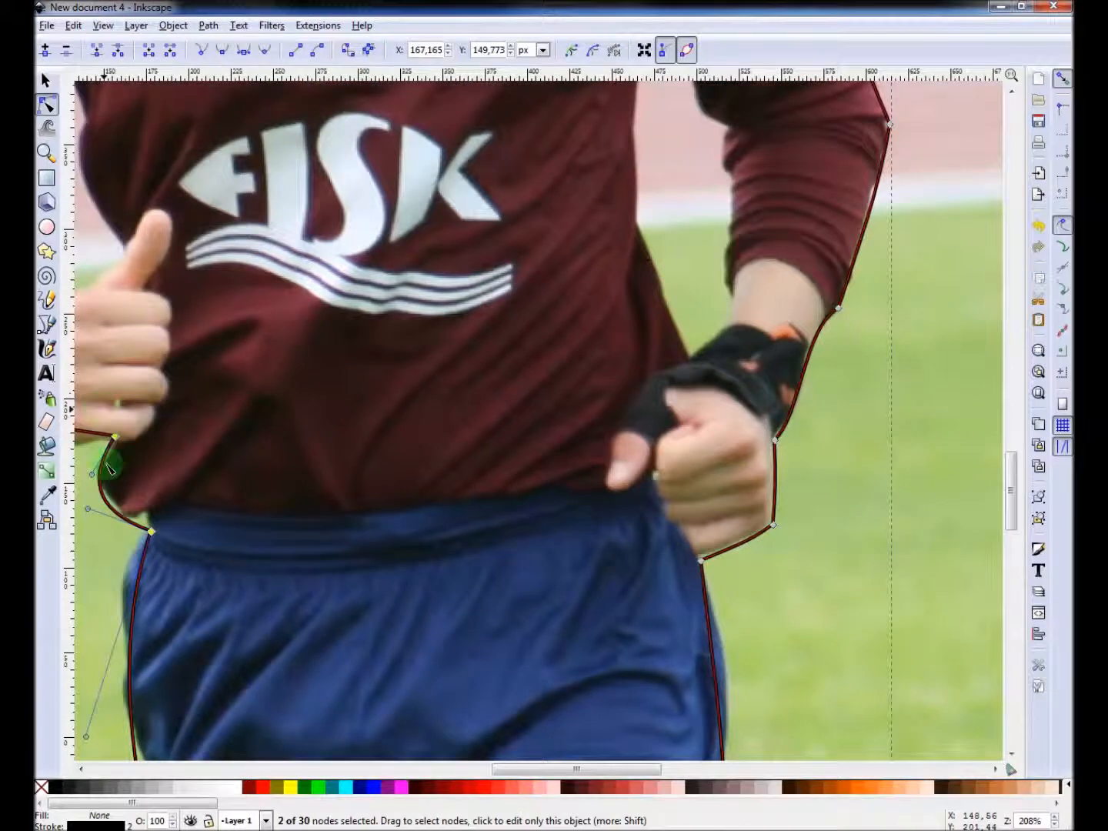
scroll(192, 431, "left", 7)
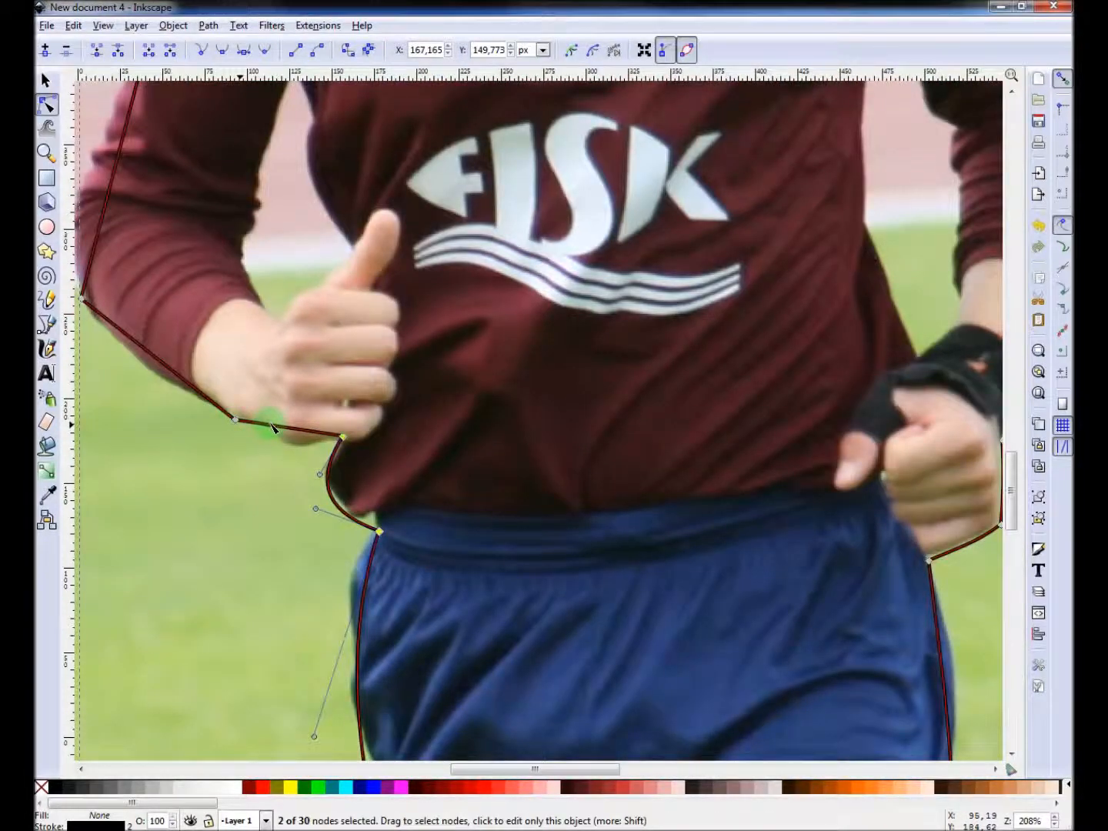
left_click_drag(283, 428, 297, 446)
Curve the outline along the left sleeve and shoulder to follow the jersey.
scroll(160, 377, "up", 8)
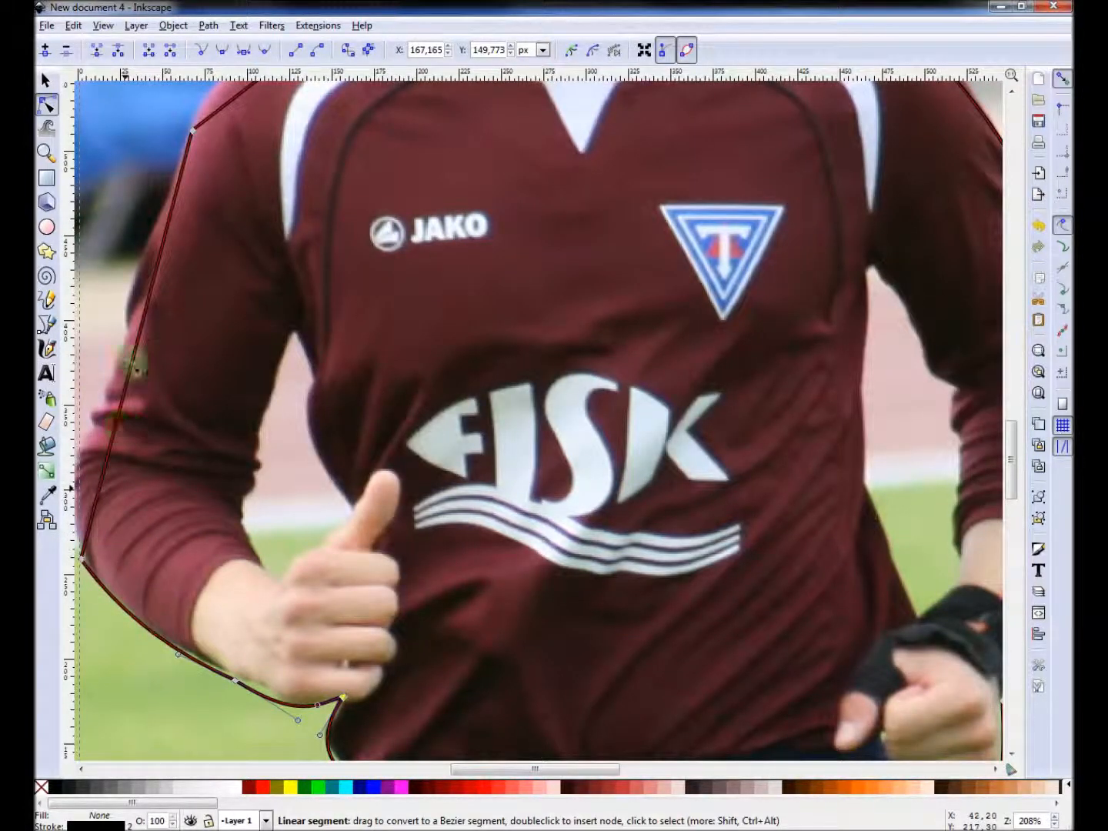
left_click_drag(135, 354, 100, 402)
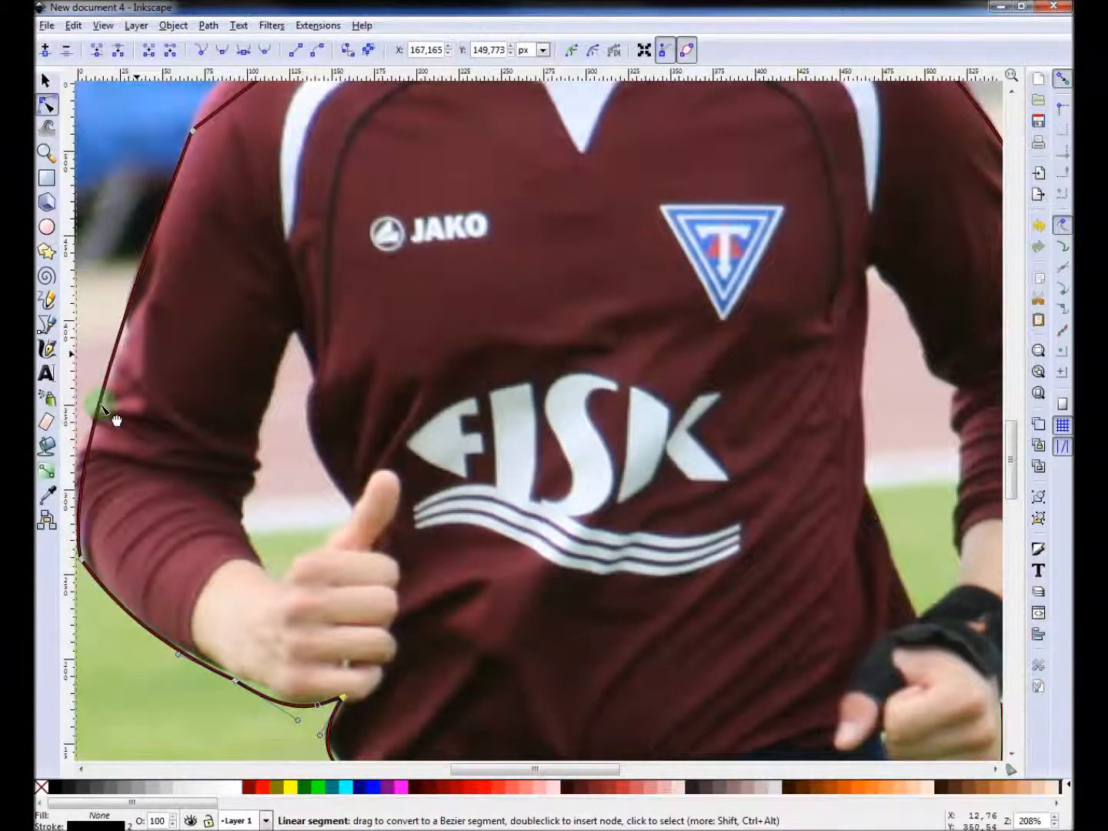
scroll(221, 251, "up", 6)
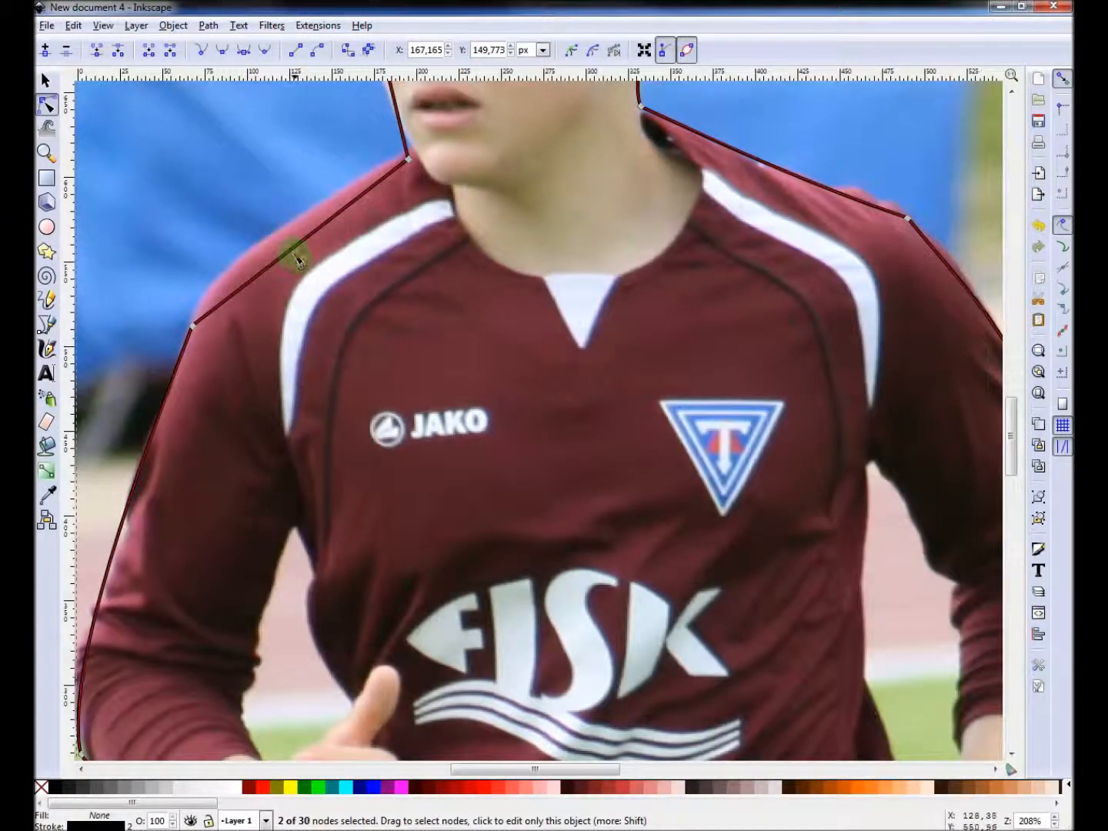
left_click_drag(291, 247, 279, 234)
Adjust the neck node under the chin and move the cheek node up toward the hairline.
scroll(407, 245, "up", 8)
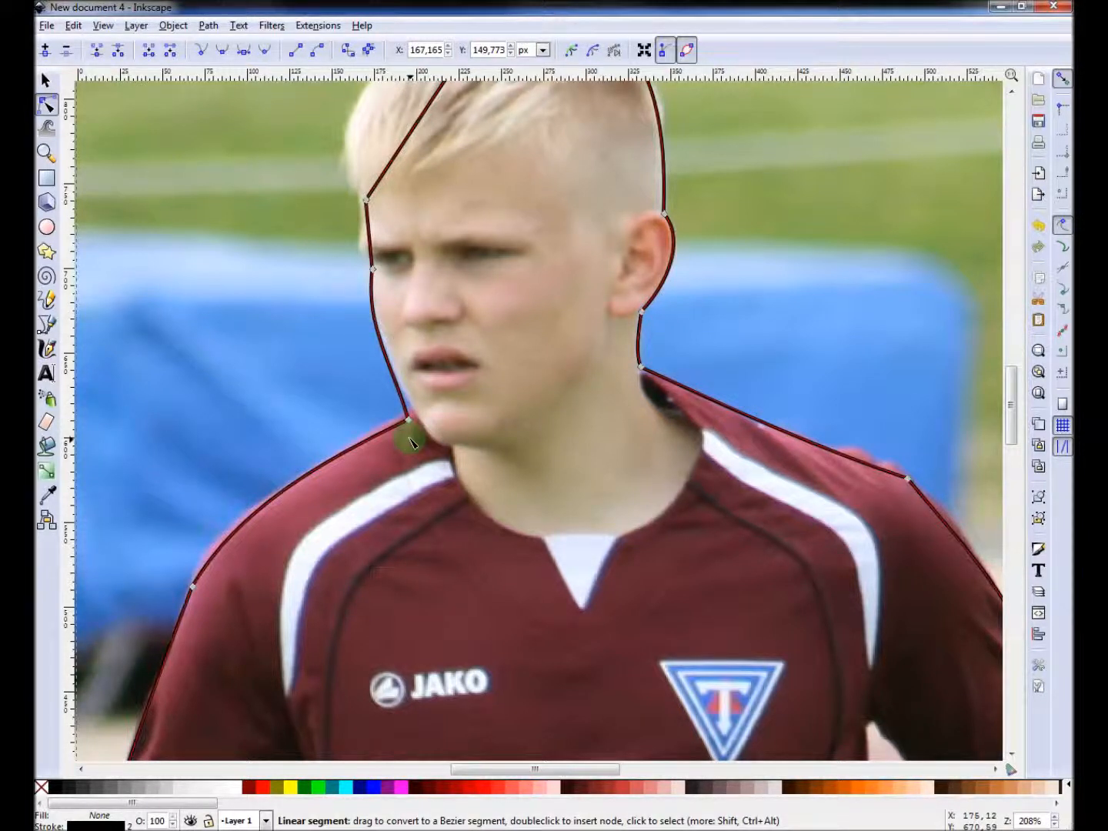
left_click_drag(409, 418, 415, 412)
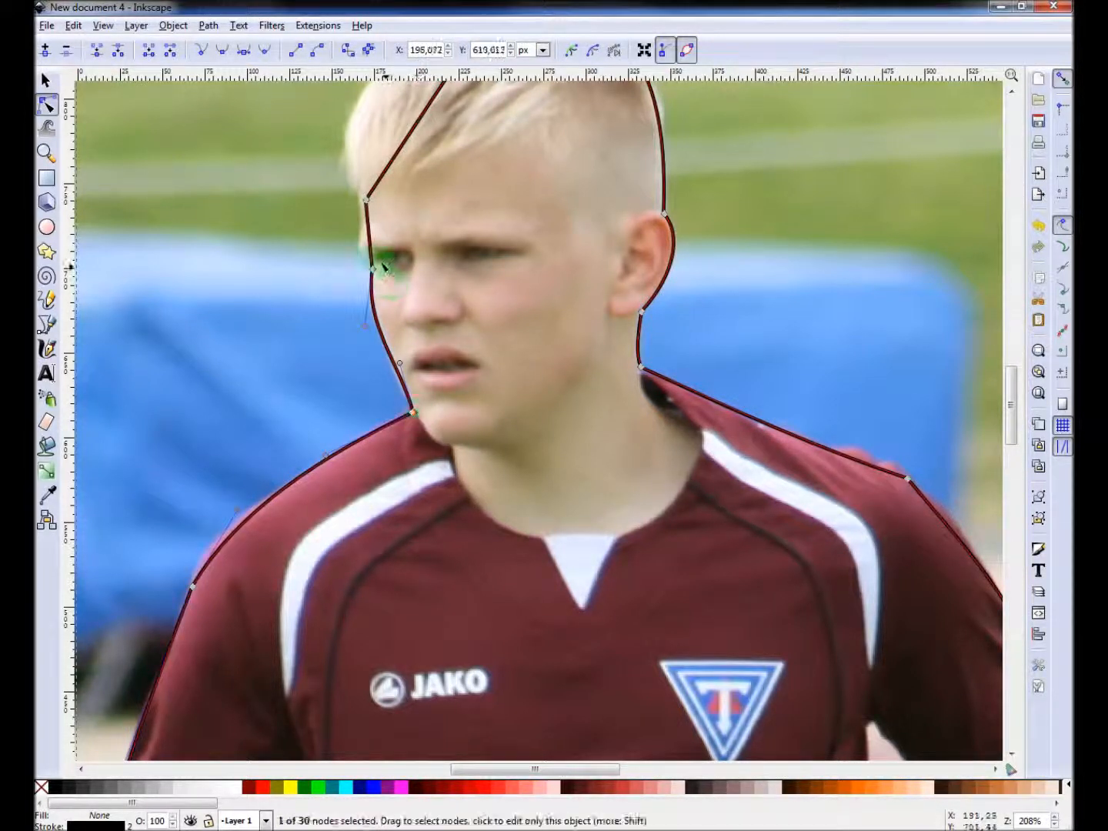
left_click_drag(371, 246, 360, 189)
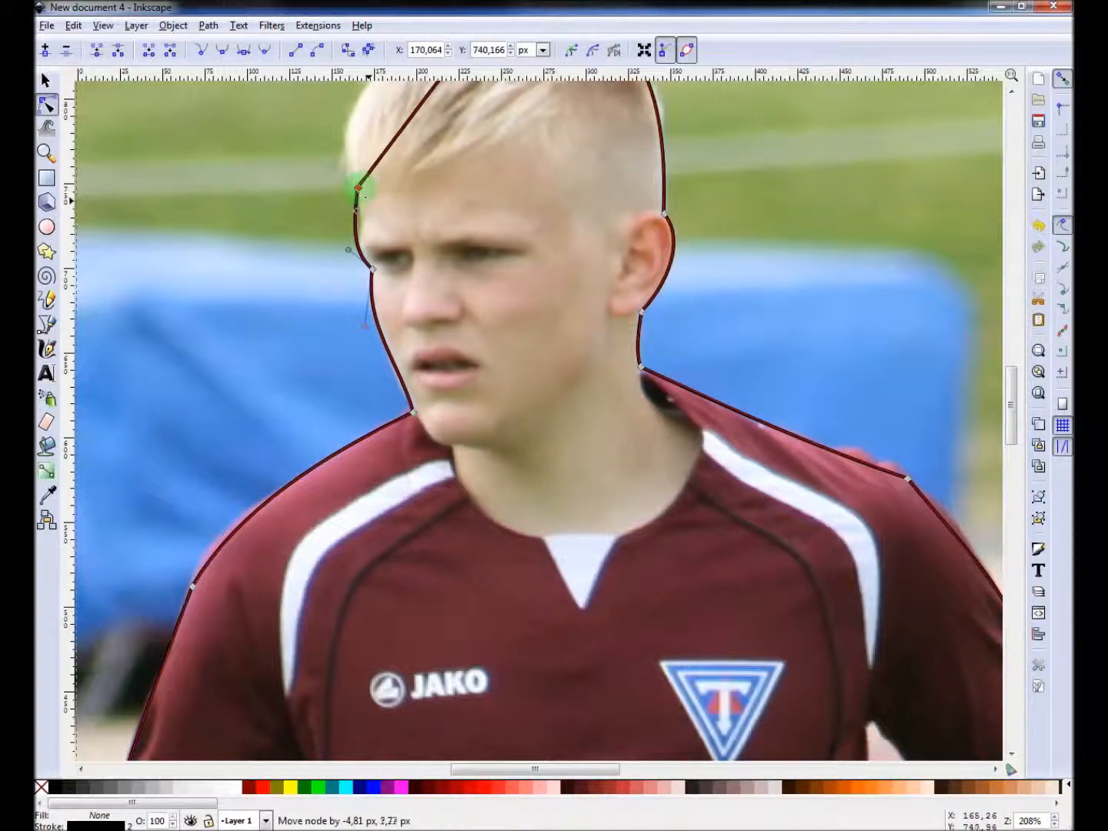
scroll(433, 227, "up", 6)
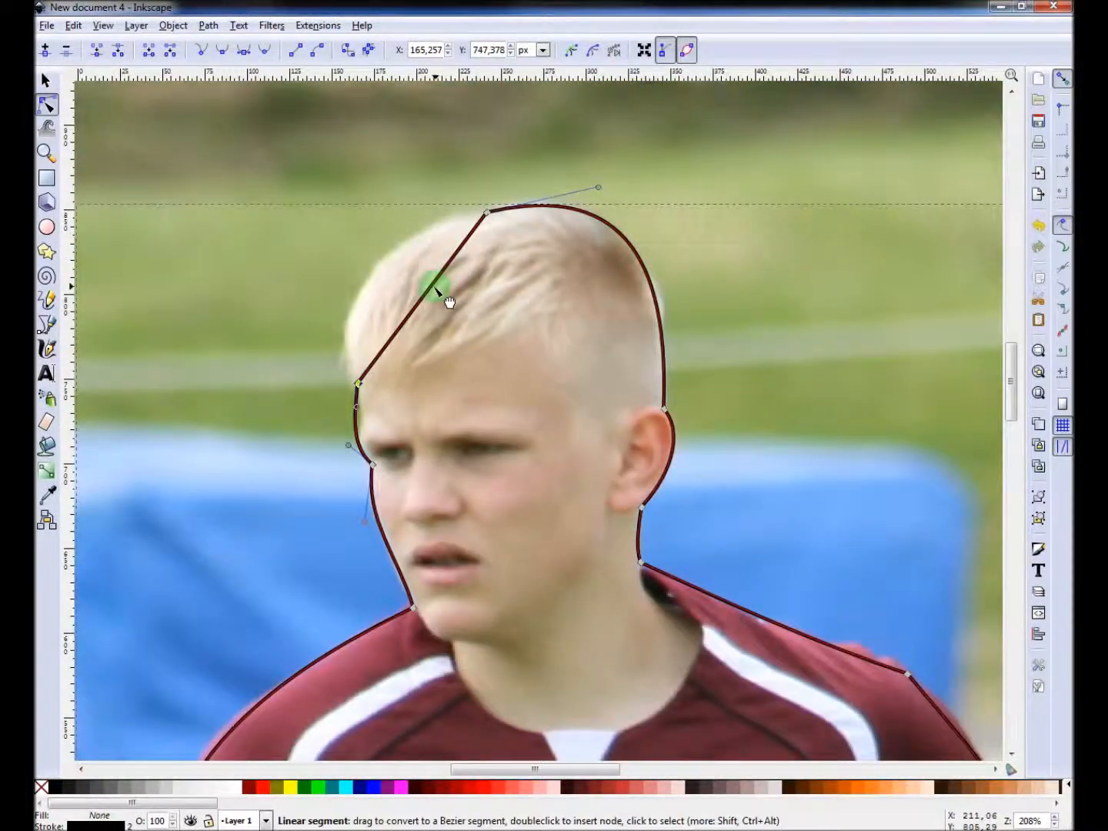
Curve the upper-left outline of the head, smoothing the crown node and reshaping the temple node to follow the hair.
left_click_drag(406, 275, 370, 281)
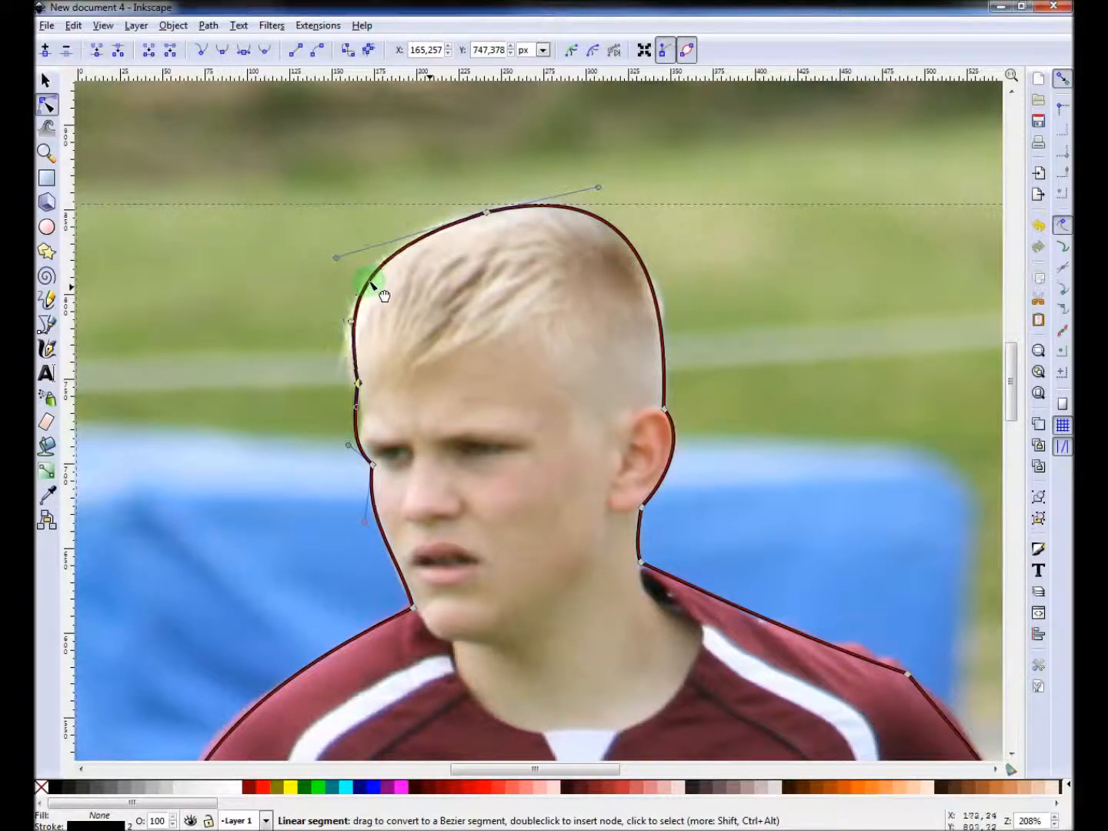
left_click(486, 213)
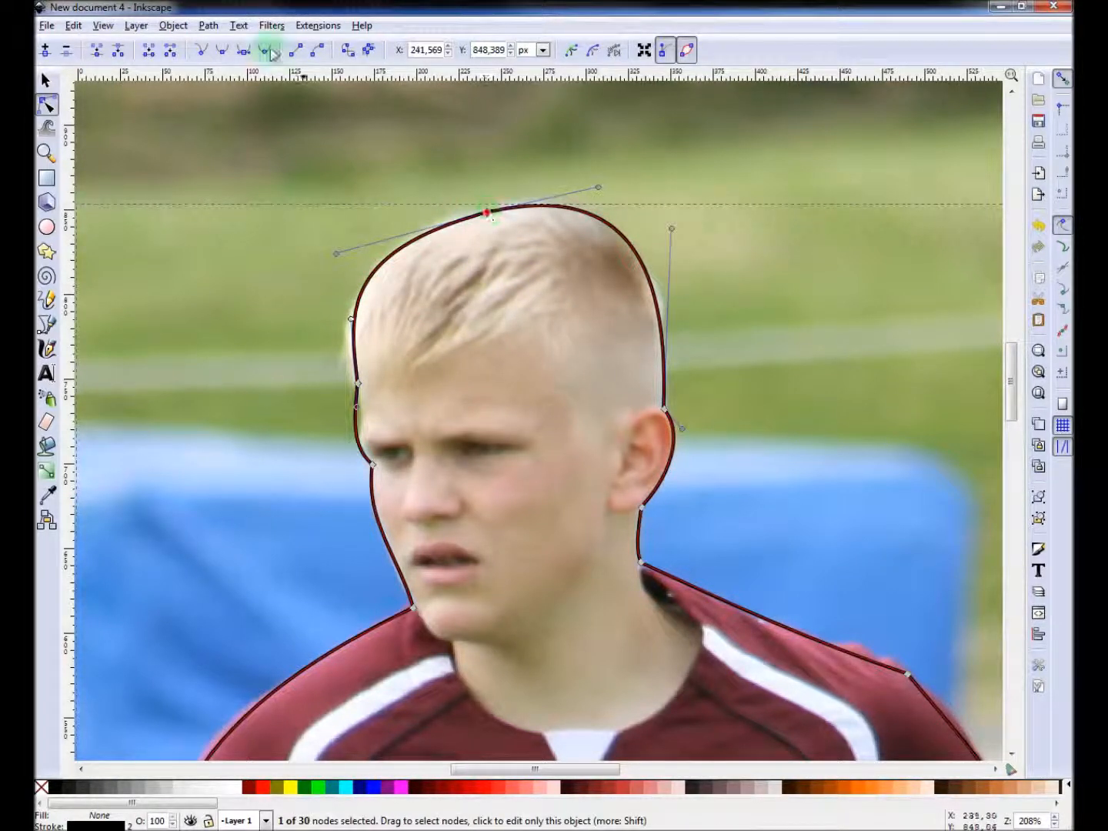
left_click(223, 52)
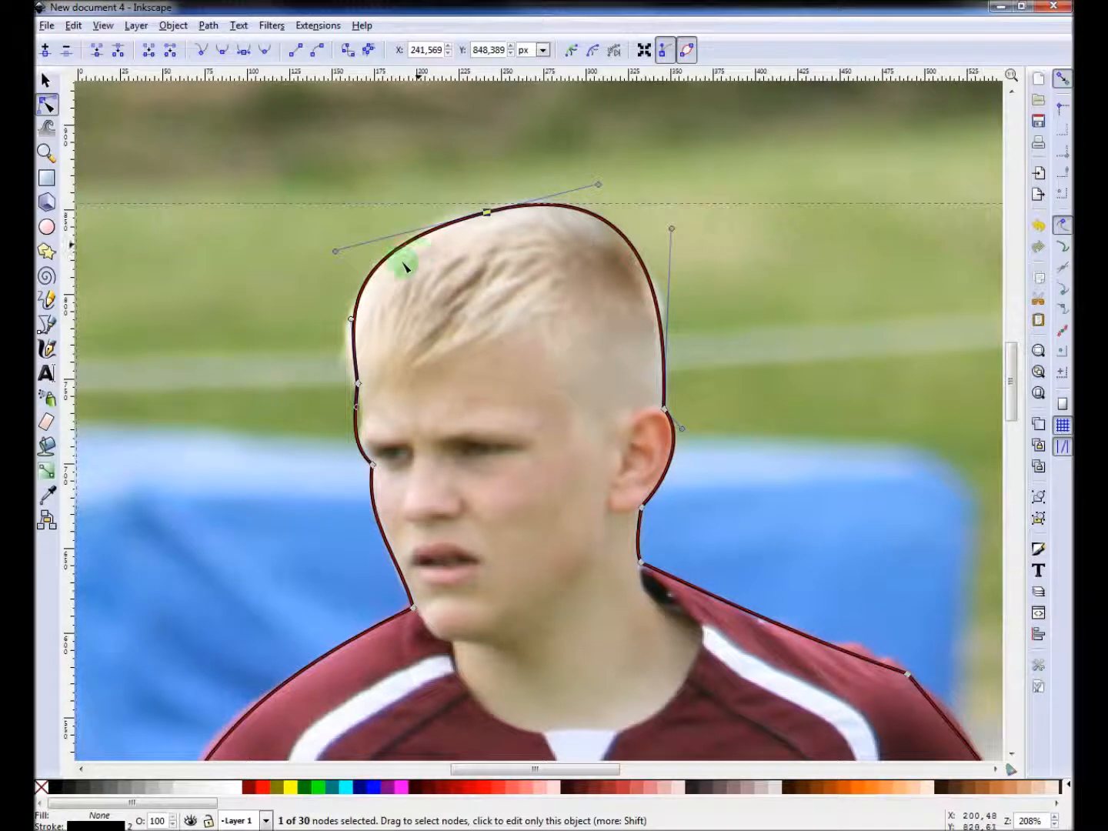
left_click_drag(354, 310, 350, 310)
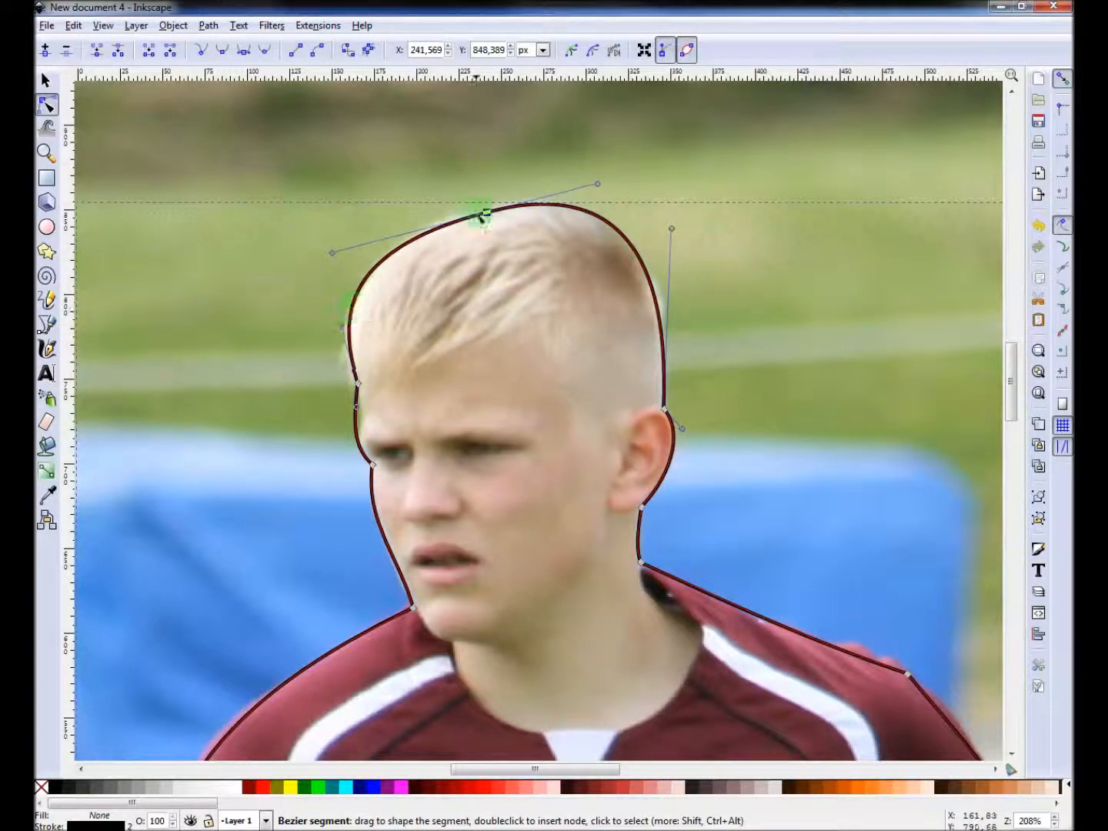
left_click(486, 213)
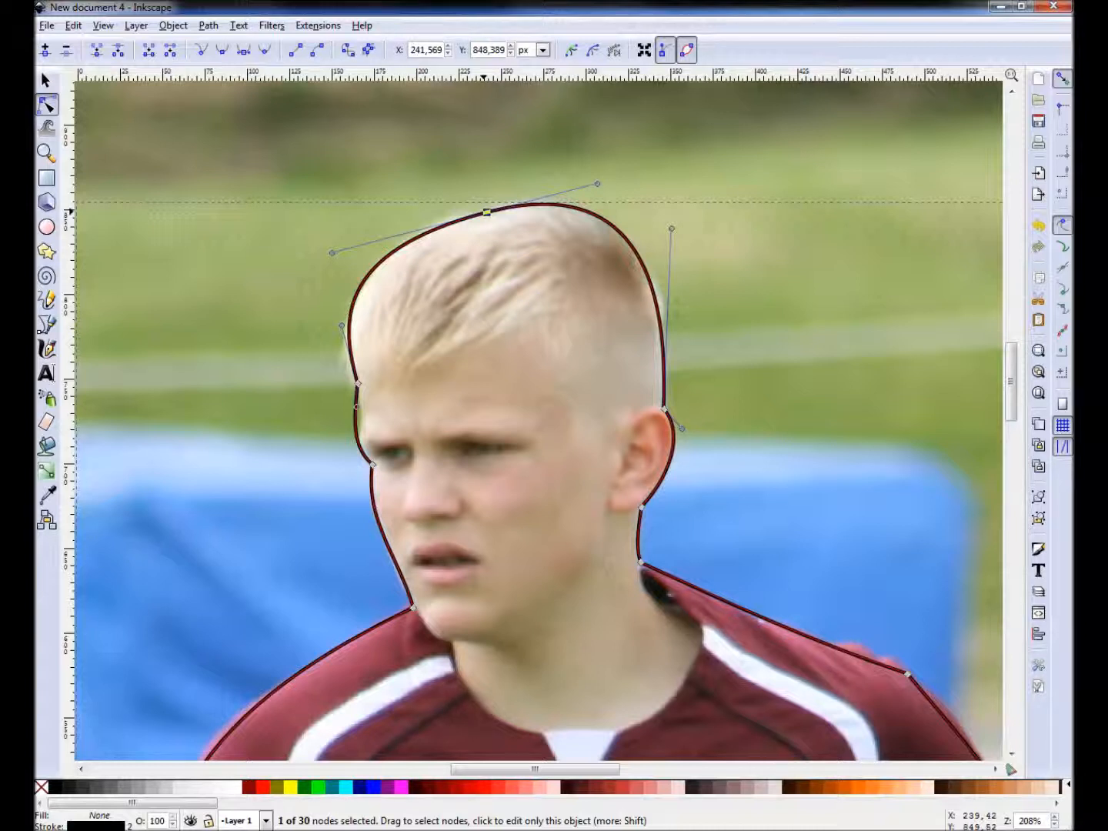
left_click_drag(358, 383, 362, 410)
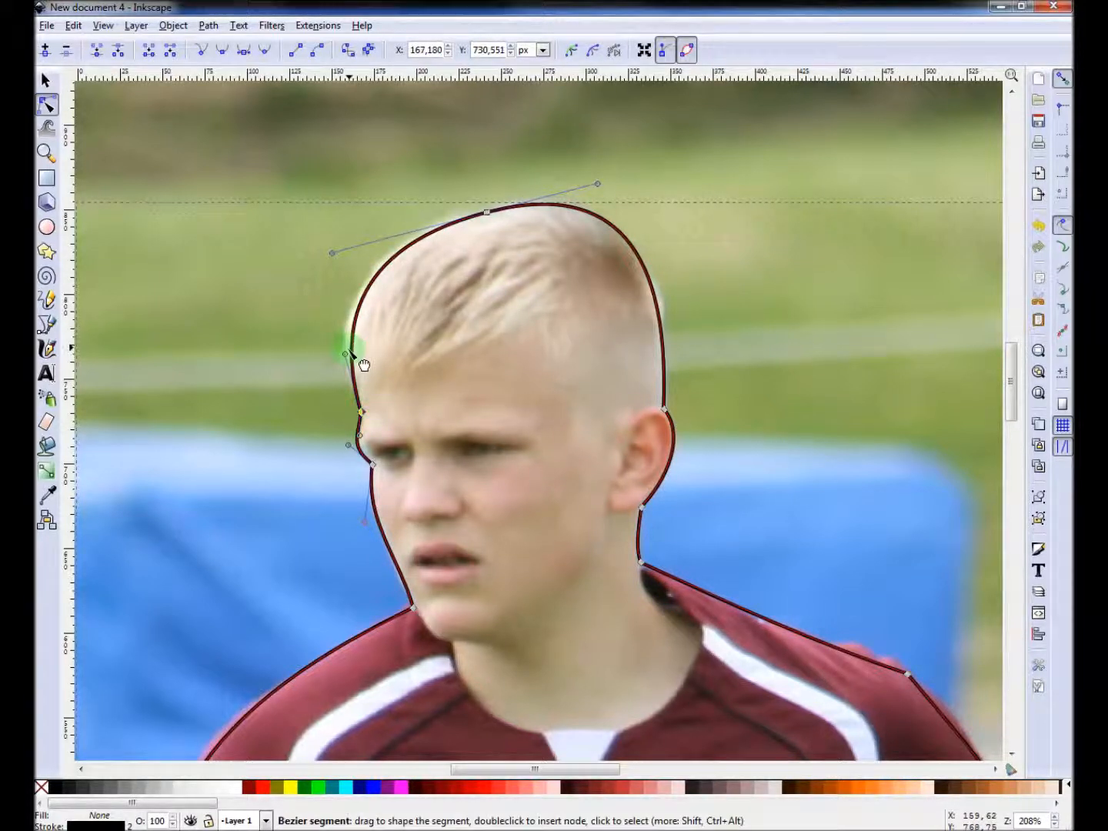
left_click_drag(344, 354, 332, 340)
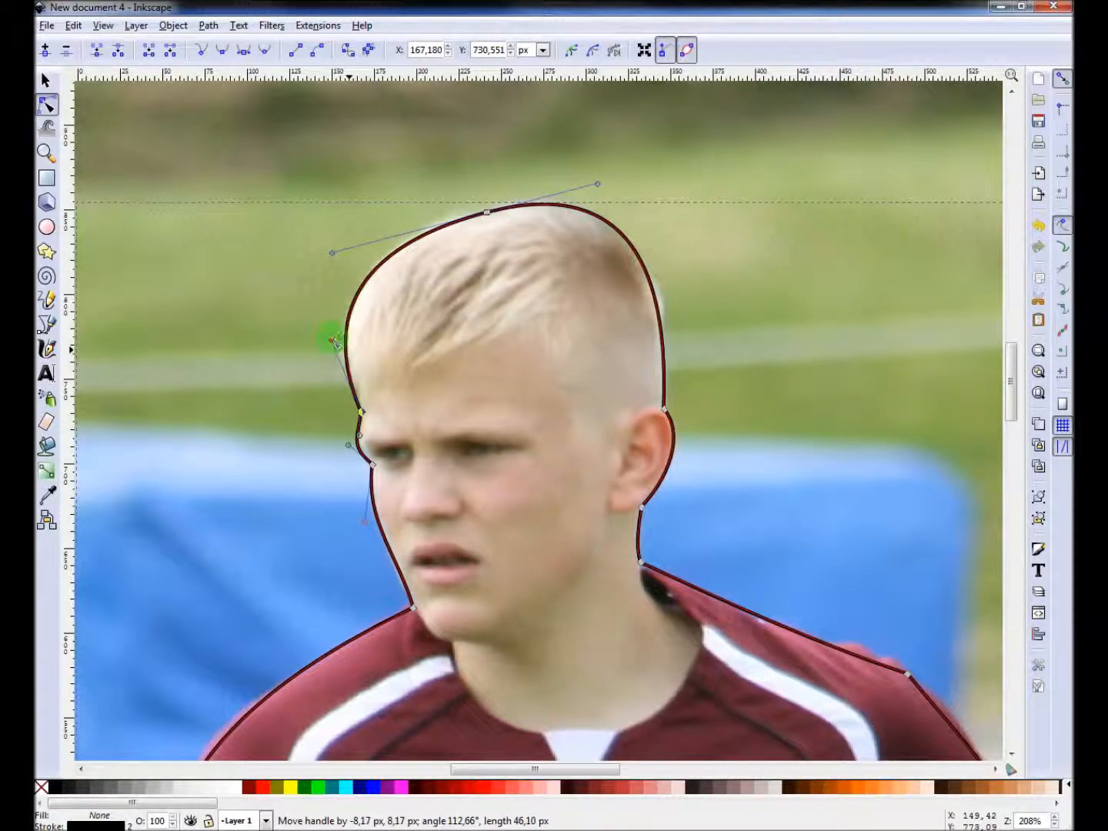
Move a copy of the traced outline beside the photo and fill it green.
scroll(398, 311, "right", 4)
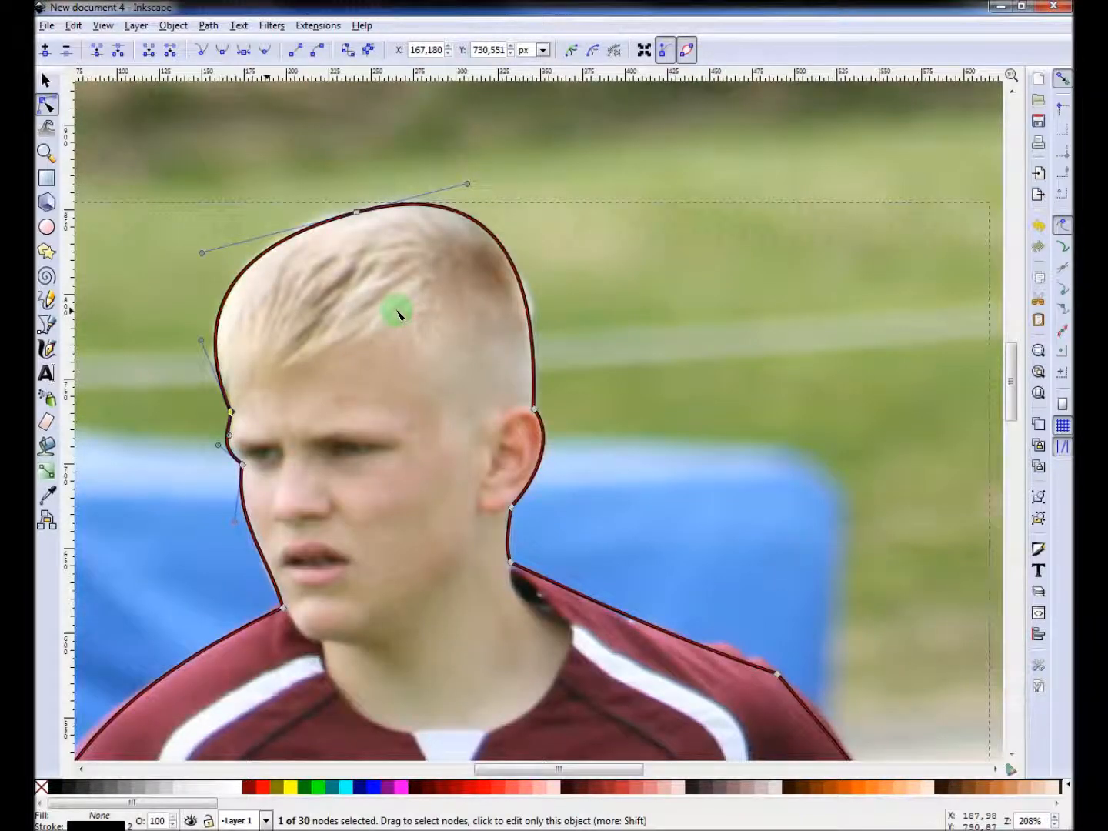
scroll(399, 310, "down", 6, "ctrl")
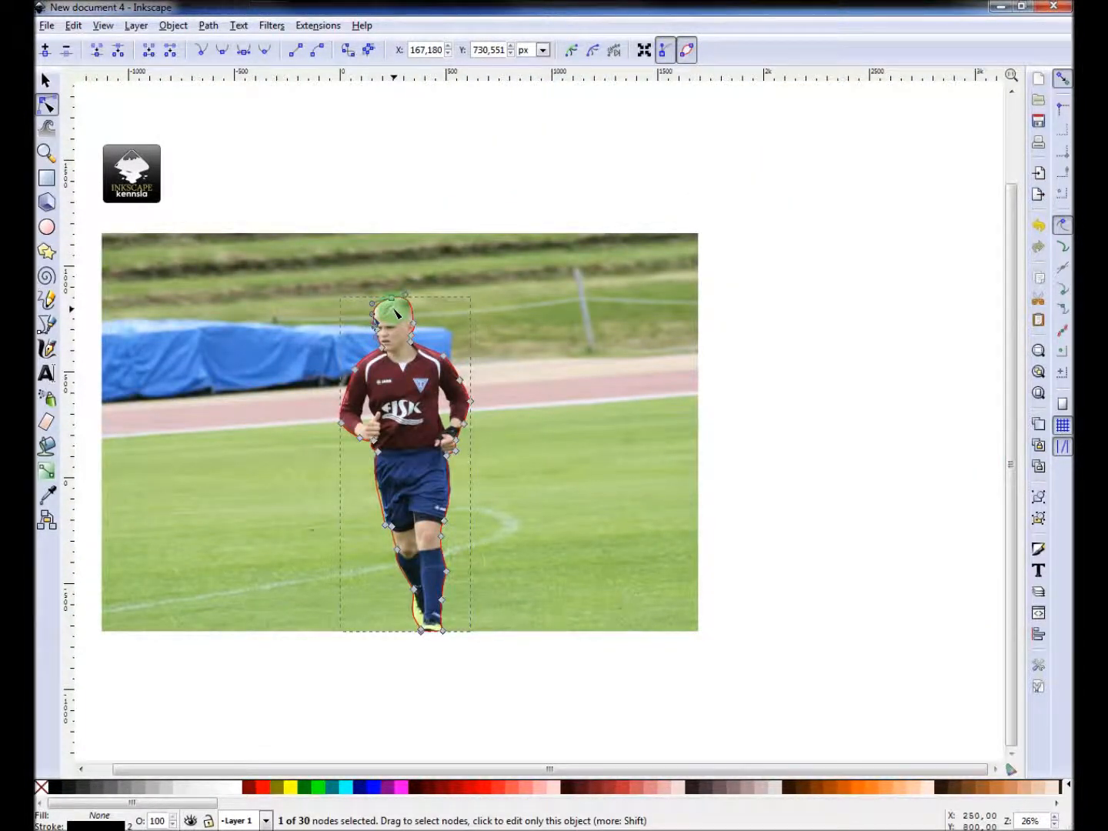
key("s")
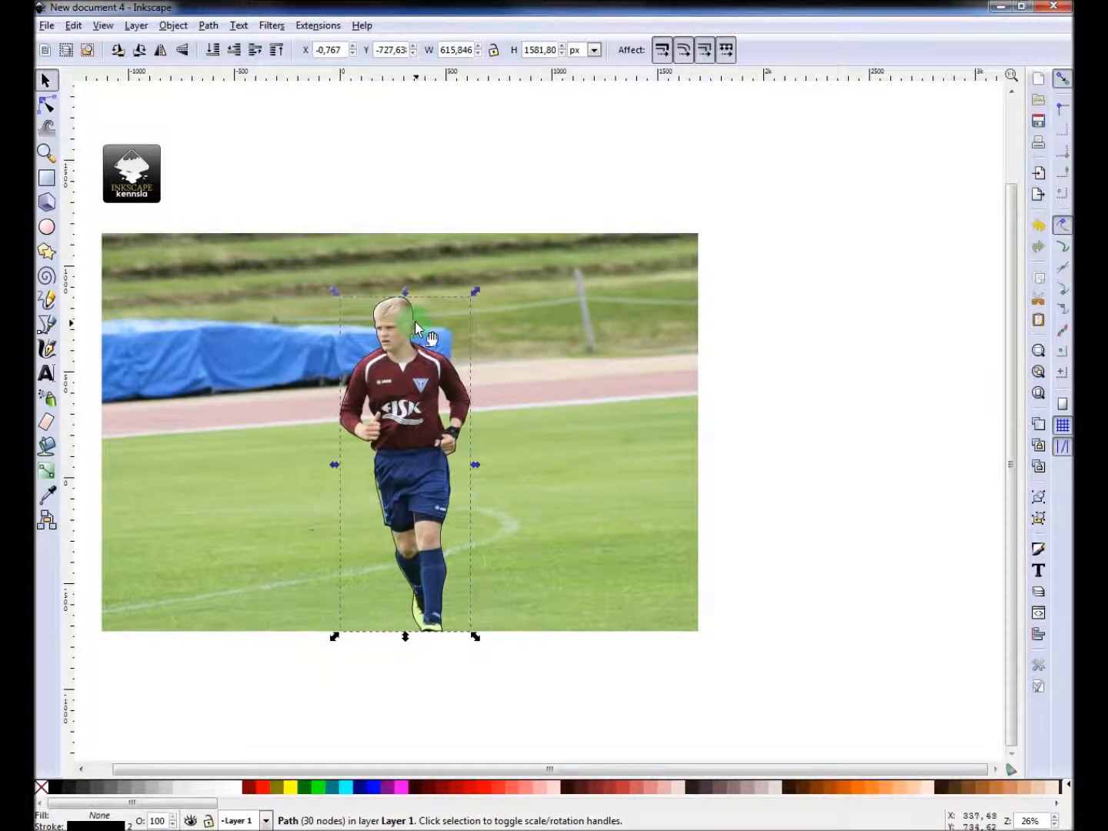
left_click_drag(953, 292, 894, 292)
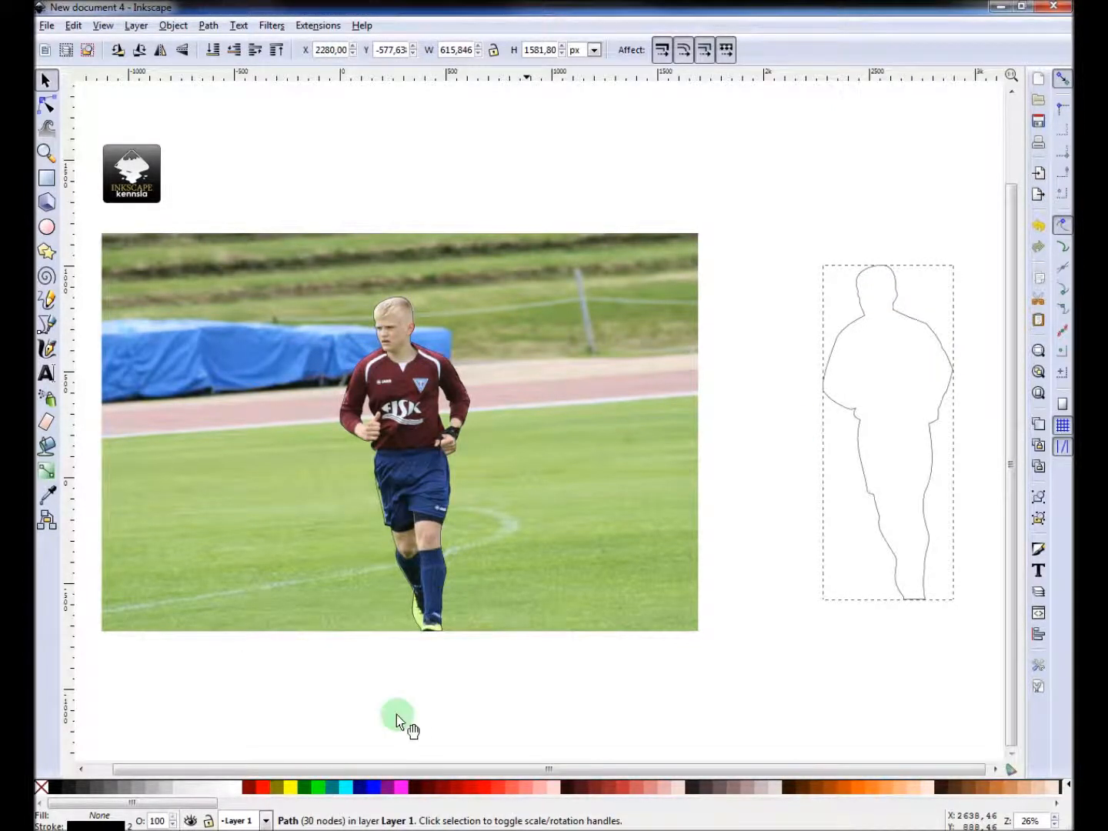
left_click(317, 785)
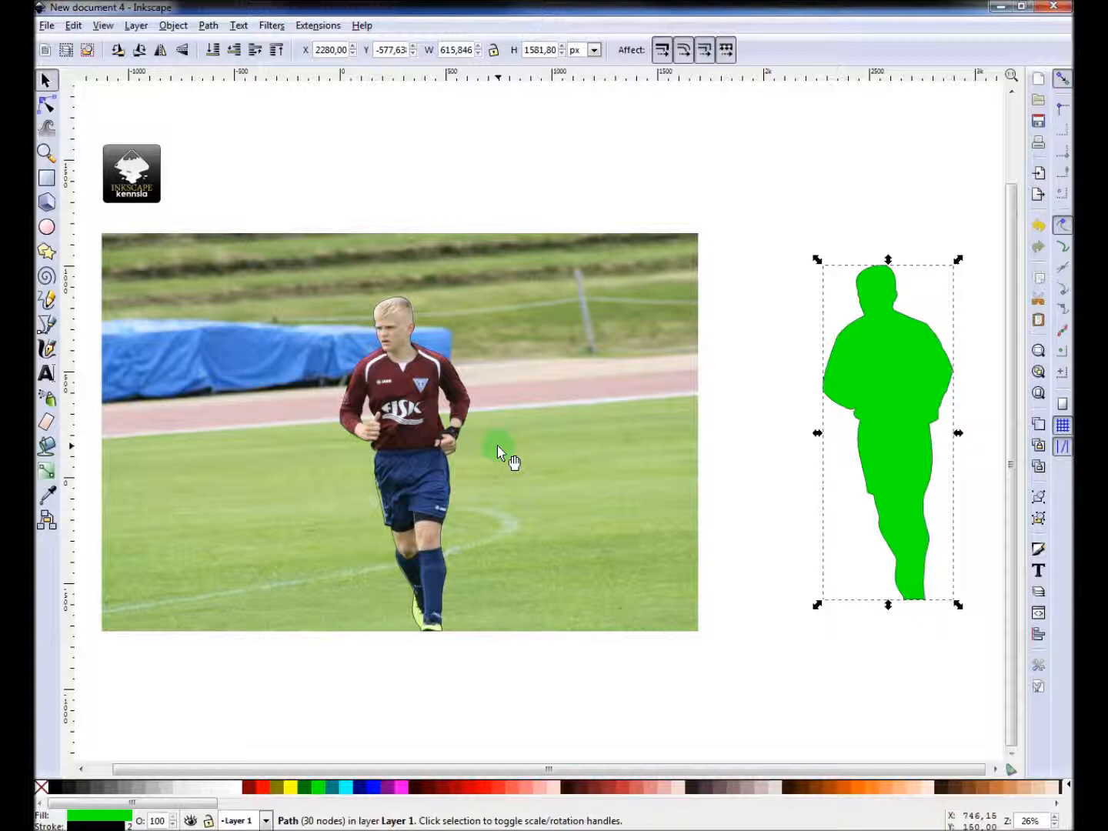
Select the outline over the photo together with the image, clip the photo with it, and nudge the cut-out up.
left_click(428, 353)
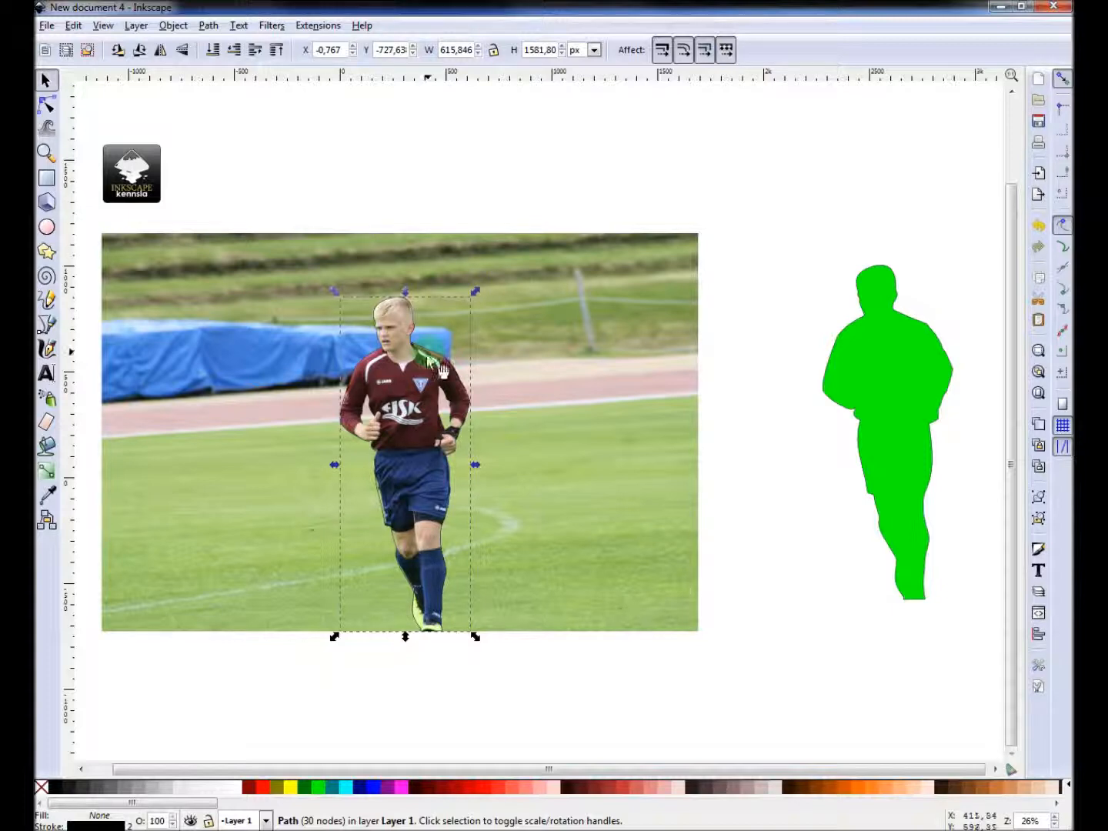
scroll(462, 377, "left", 2)
scroll(487, 382, "up", 2)
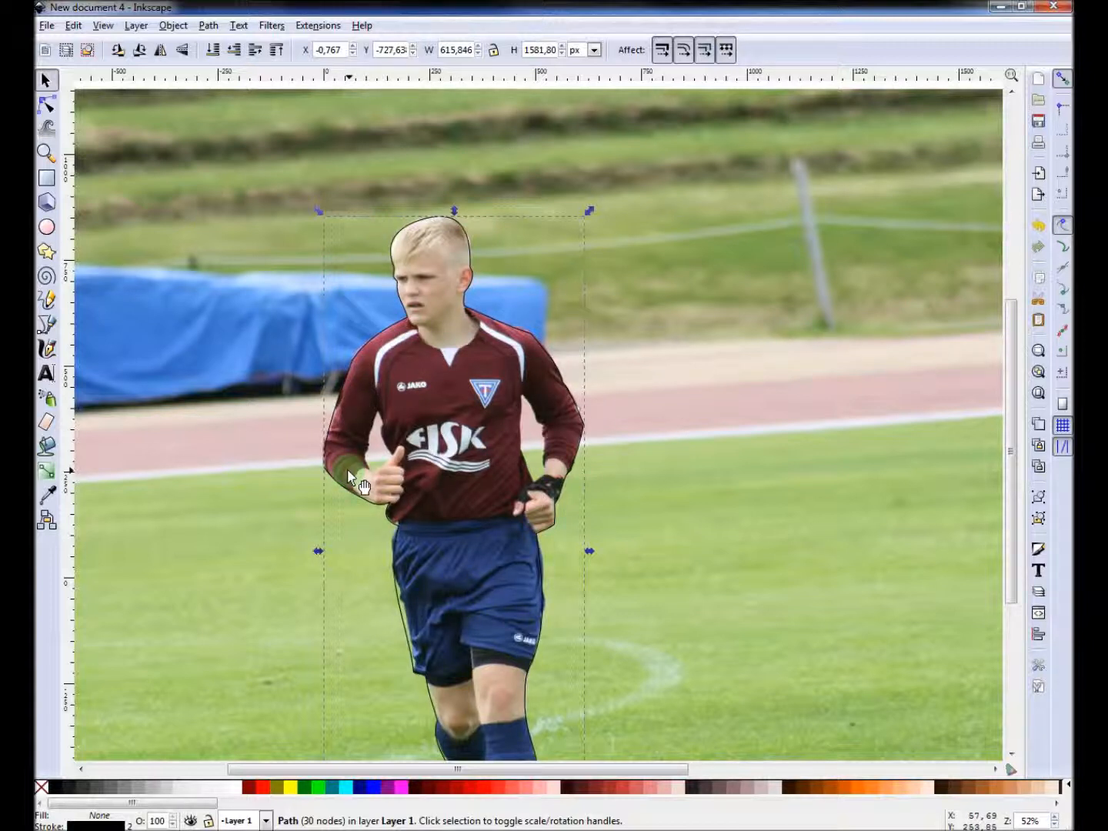
left_click(201, 235, "shift")
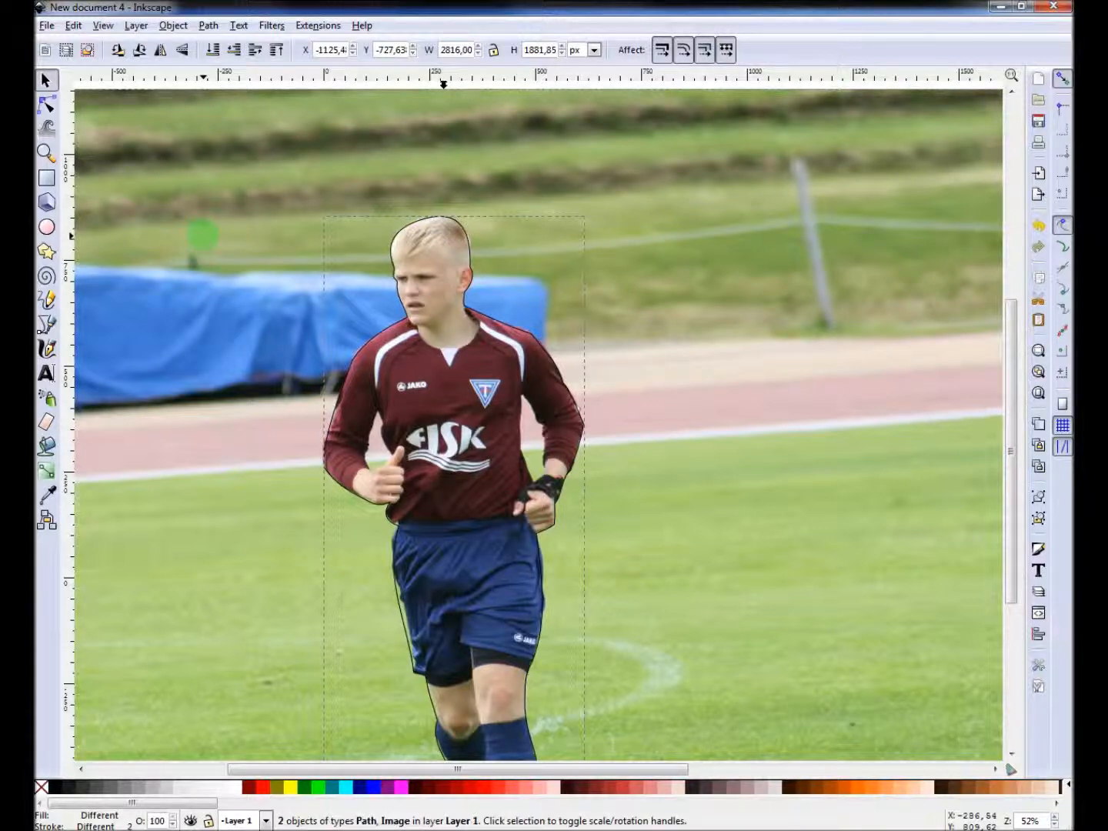
scroll(202, 236, "down", 1, "ctrl")
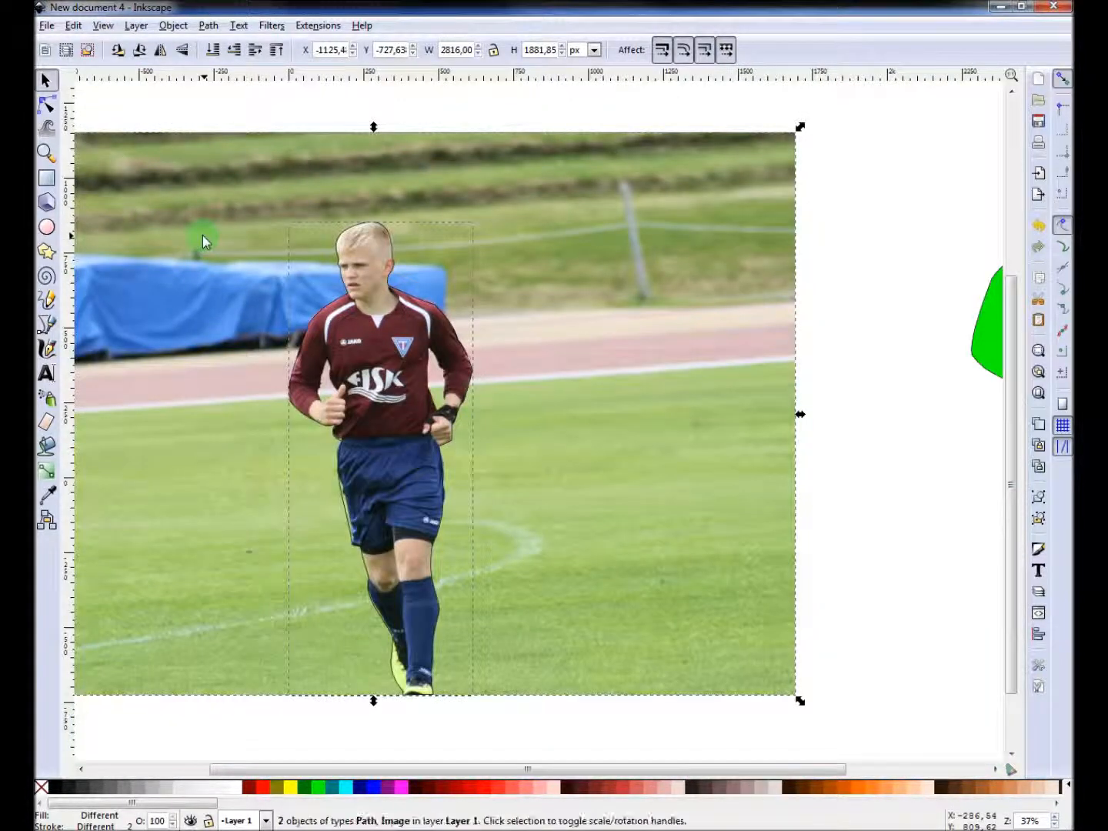
scroll(203, 235, "left", 3, "shift")
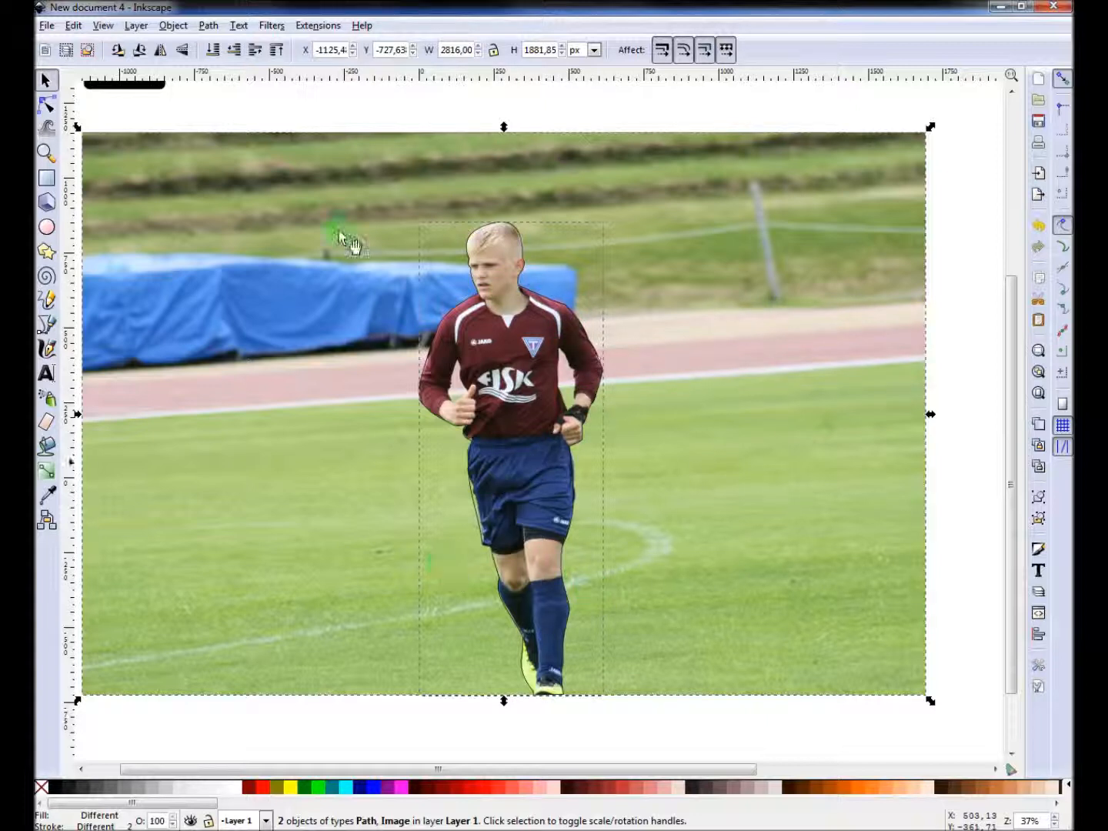
left_click(173, 26)
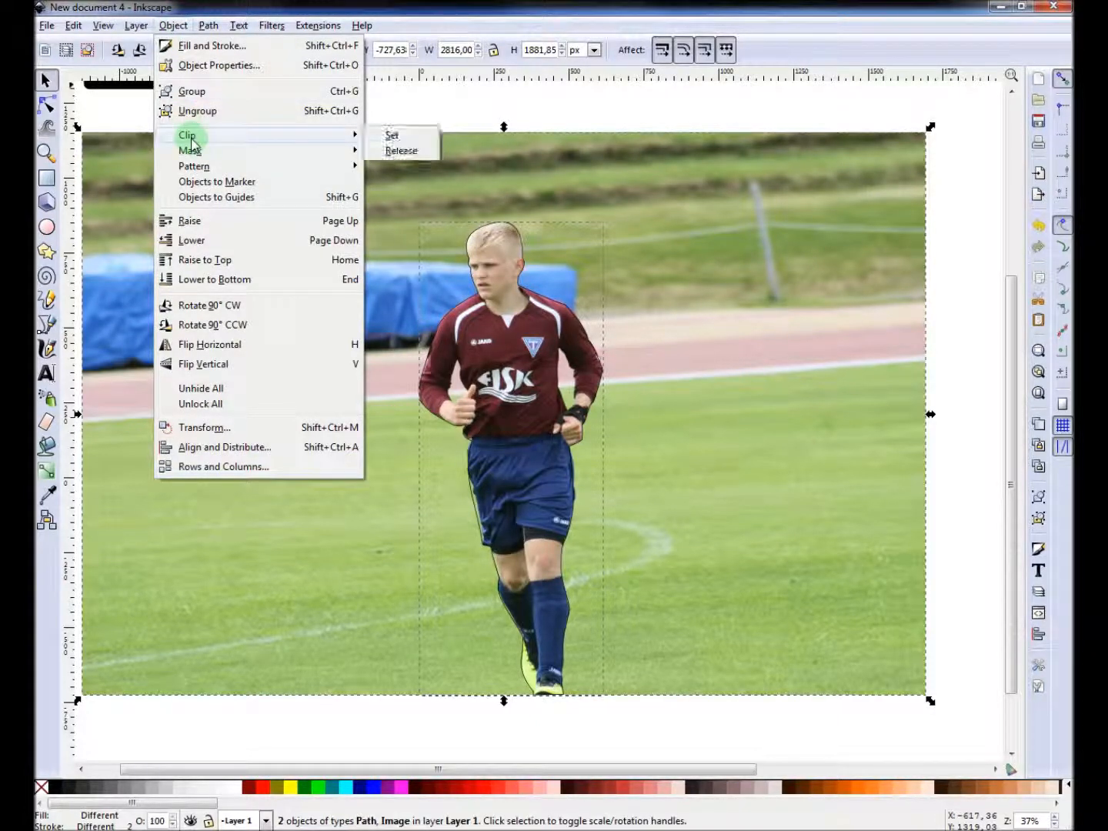
left_click(390, 136)
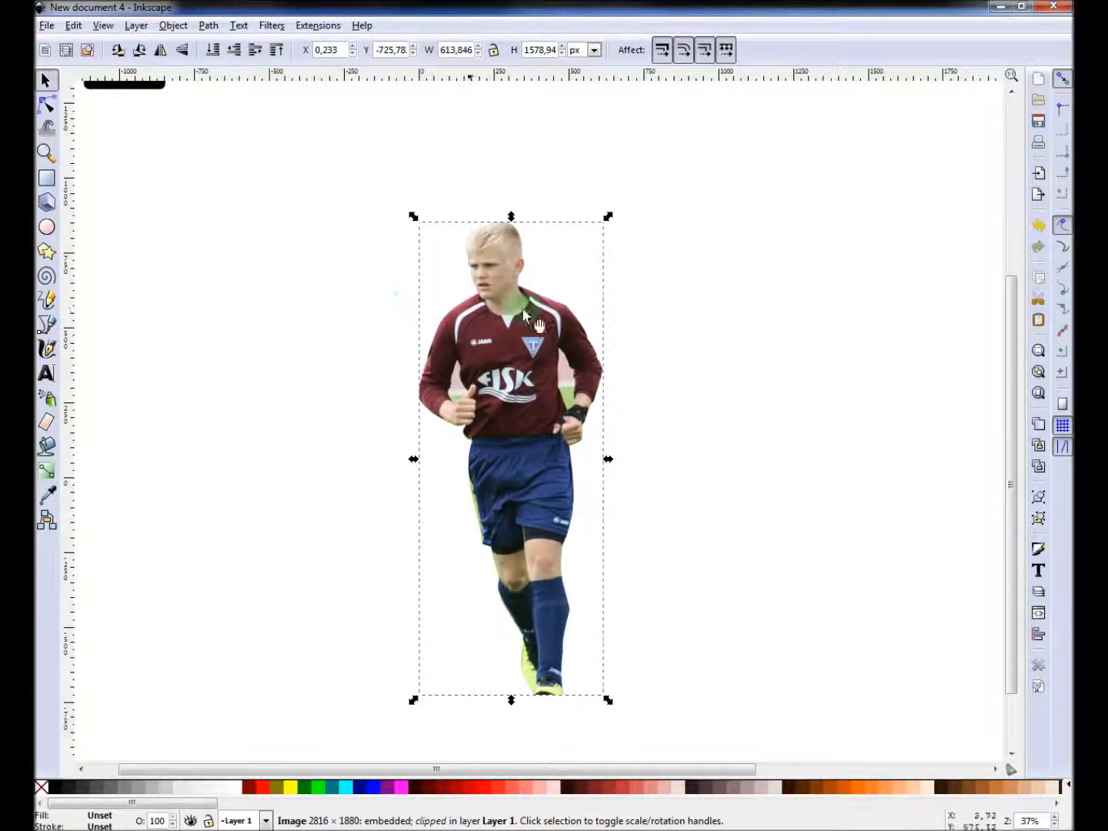
left_click_drag(541, 322, 542, 269)
Zoom in to check the cut-out's edges, then move the cut-out to the left on the canvas.
scroll(542, 317, "up", 3, "ctrl")
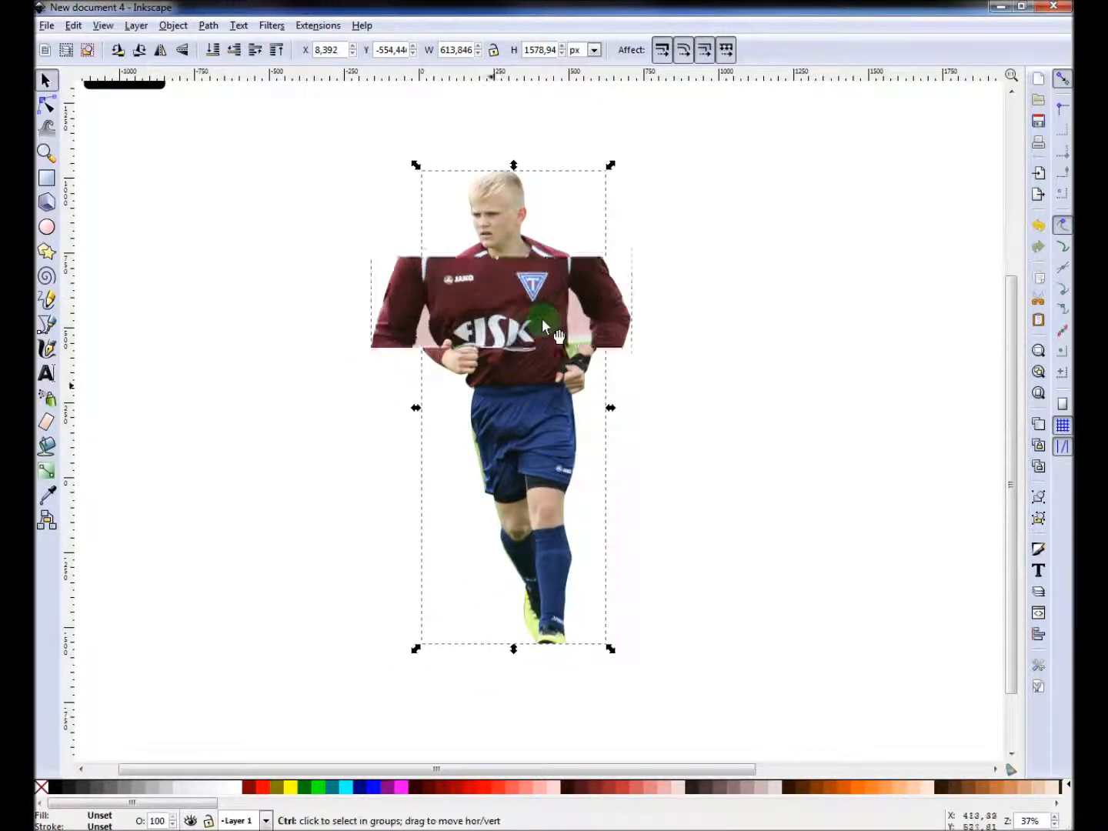
scroll(543, 318, "down", 2, "ctrl")
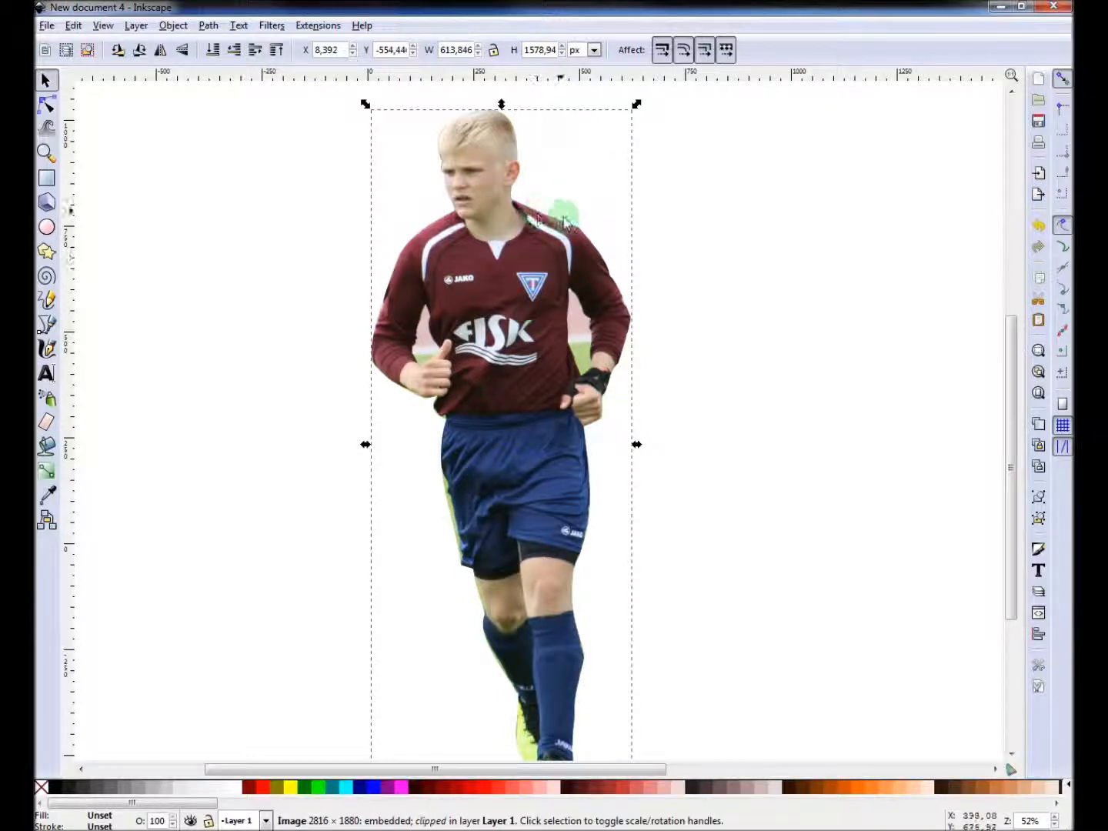
scroll(458, 492, "up", 3, "ctrl")
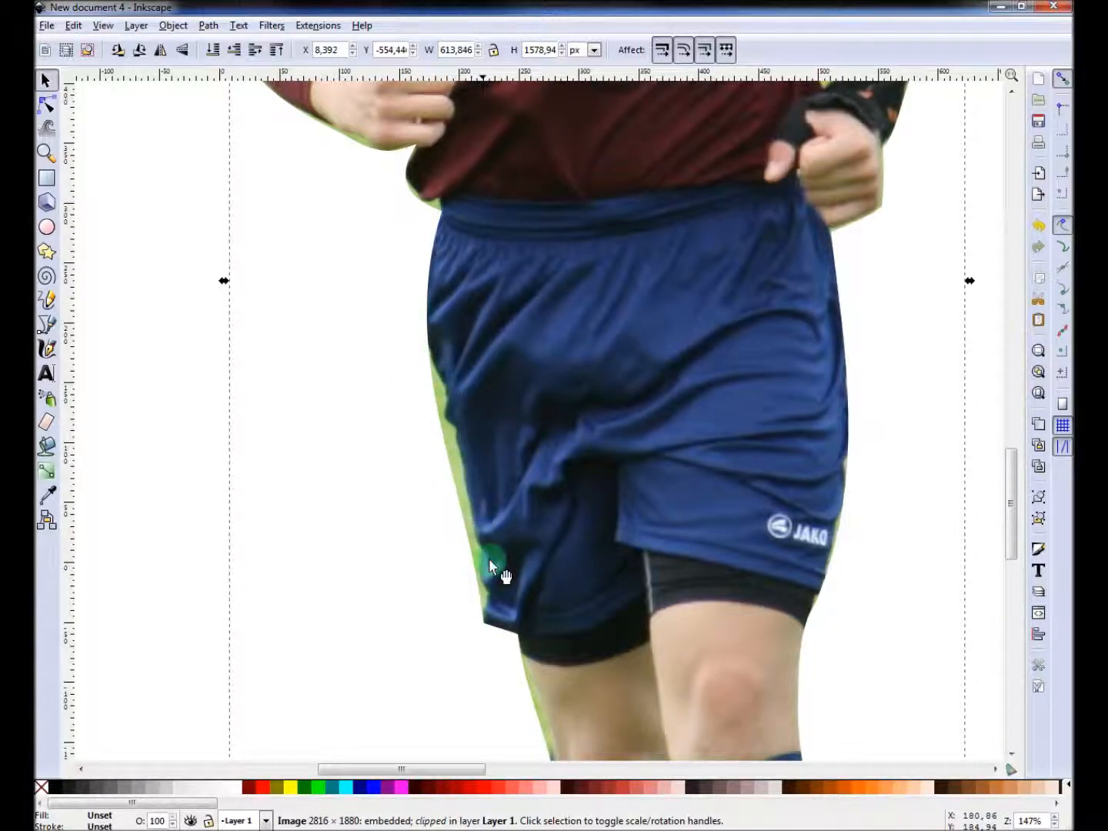
scroll(490, 527, "up", 1, "ctrl")
scroll(487, 520, "down", 3, "ctrl")
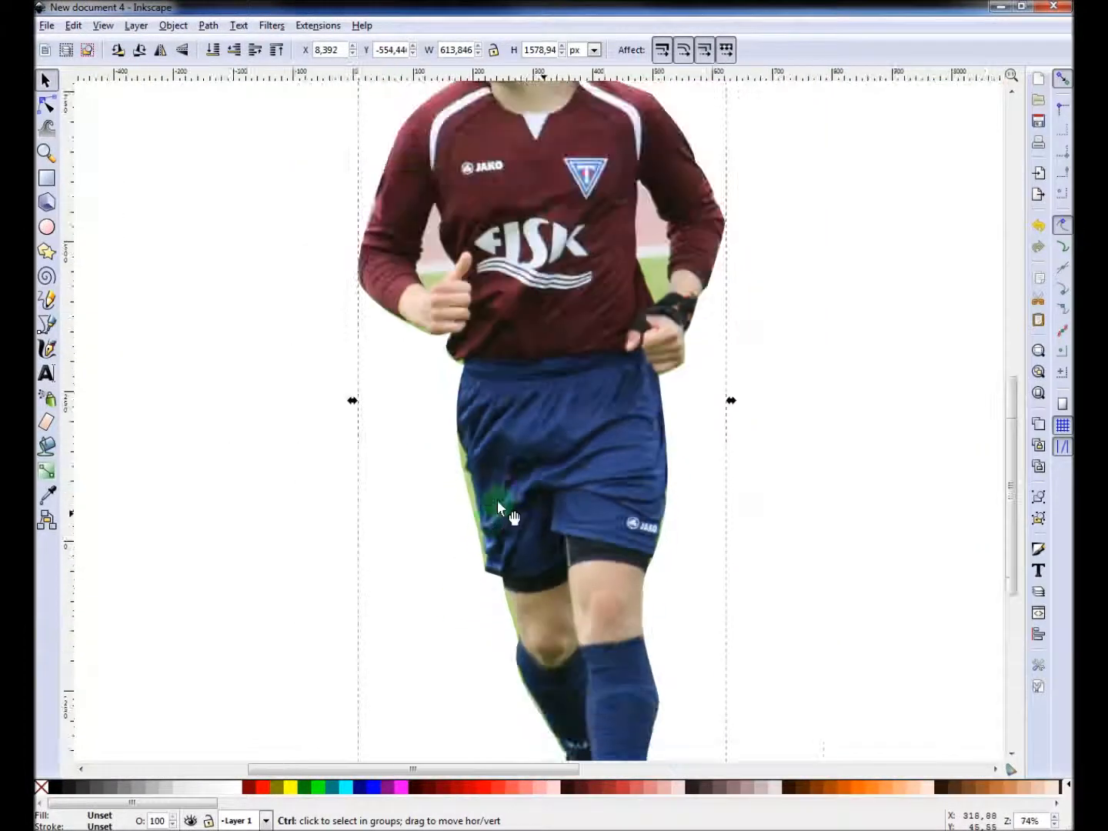
scroll(613, 379, "down", 1, "ctrl")
scroll(682, 264, "left", 2)
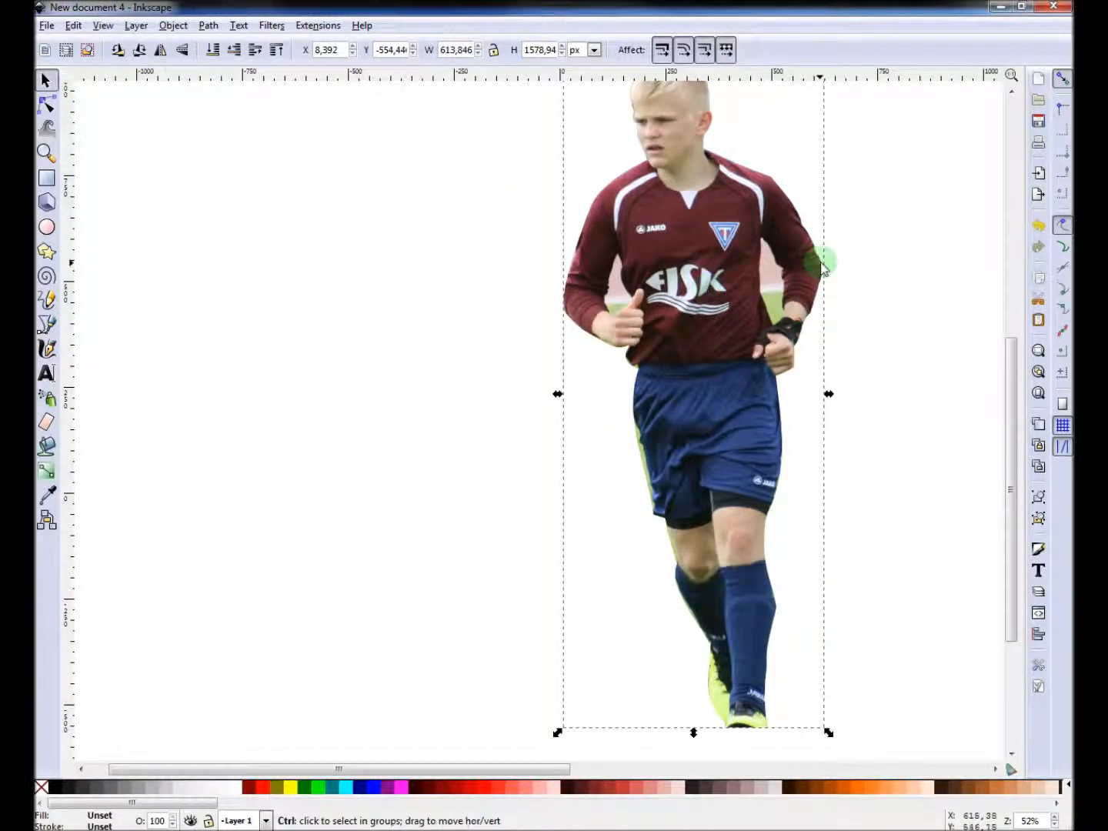
scroll(820, 262, "left", 2)
scroll(952, 237, "up", 1, "ctrl")
scroll(951, 237, "up", 3, "ctrl")
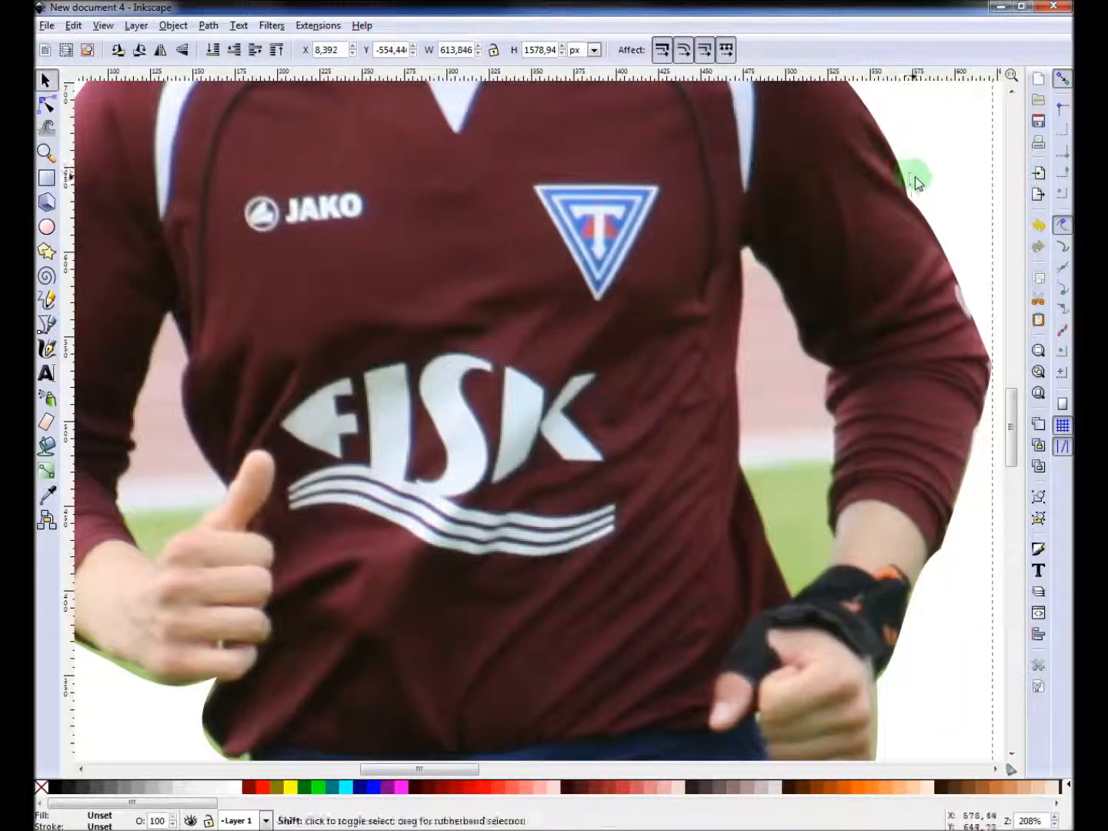
scroll(913, 176, "right", 1, "shift")
scroll(897, 191, "down", 1, "ctrl")
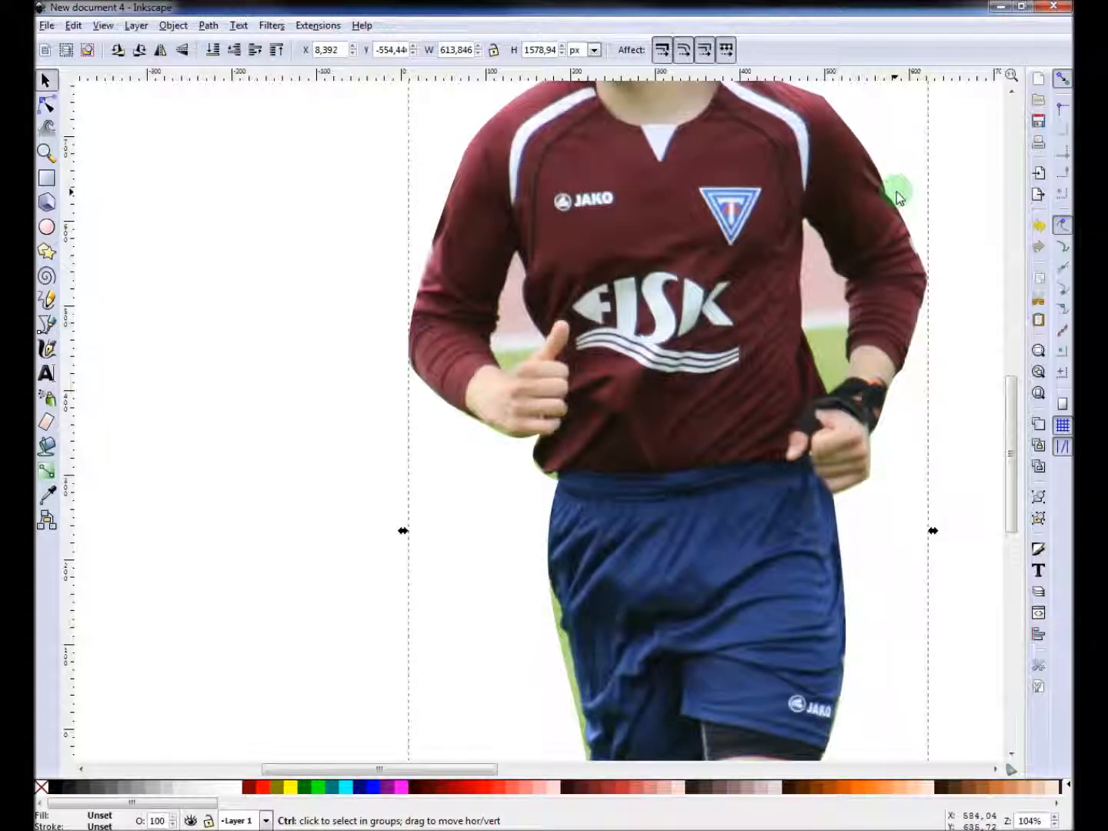
scroll(870, 197, "down", 2, "ctrl")
scroll(868, 203, "down", 2, "ctrl")
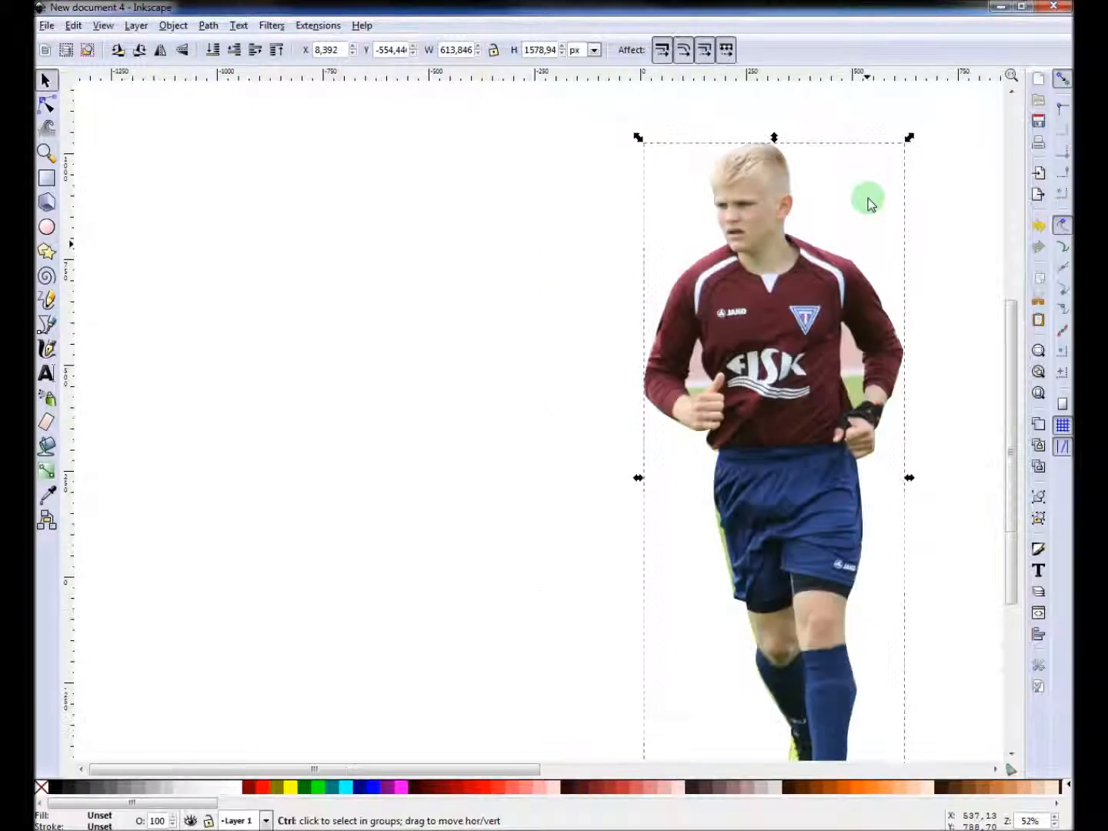
left_click_drag(836, 263, 707, 261)
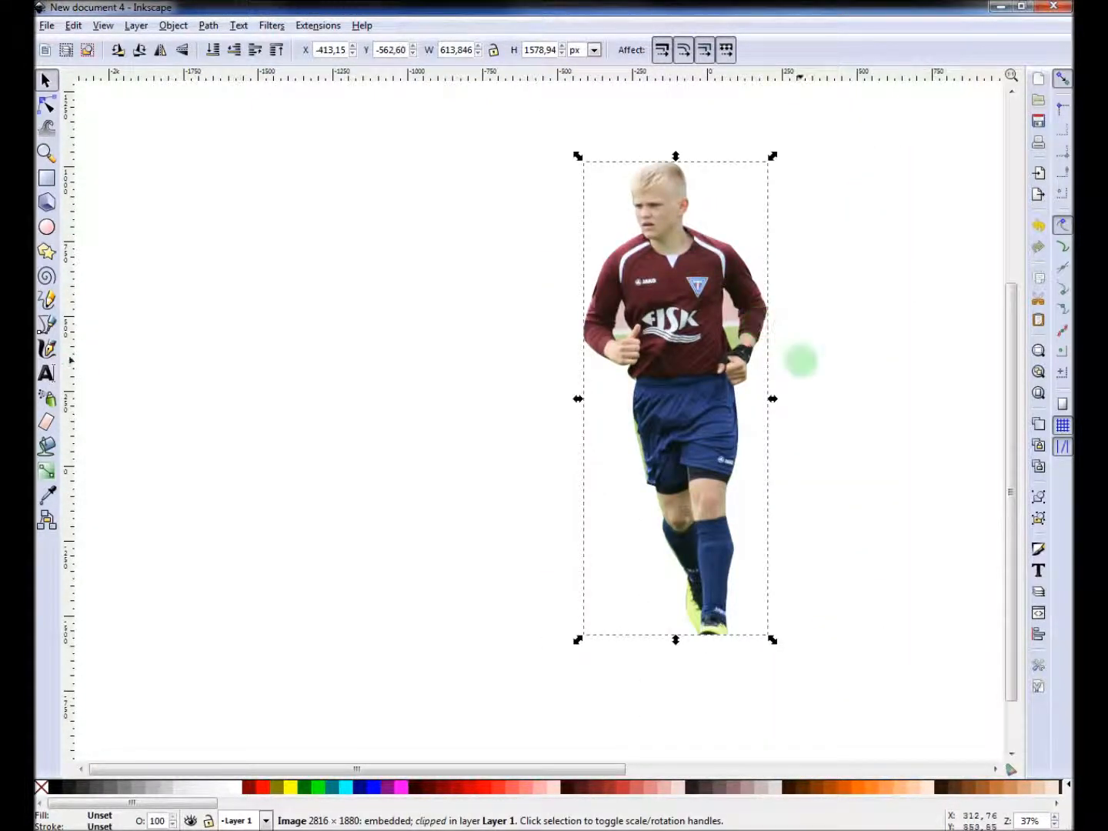